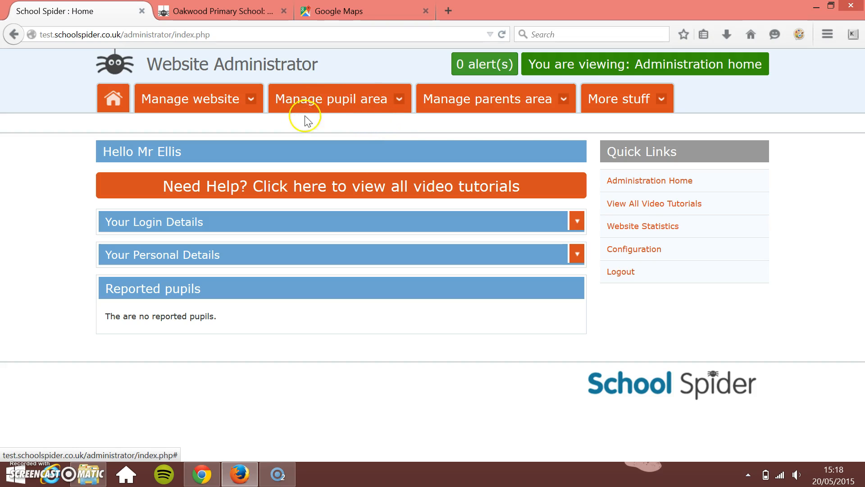
- Start a new piece of pupil homework titled "Where did you go on holiday?"
left_click(361, 100)
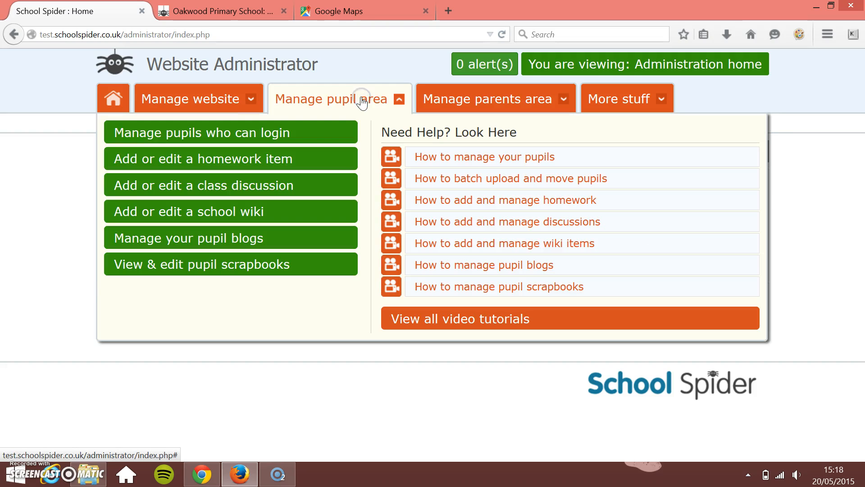
left_click(239, 163)
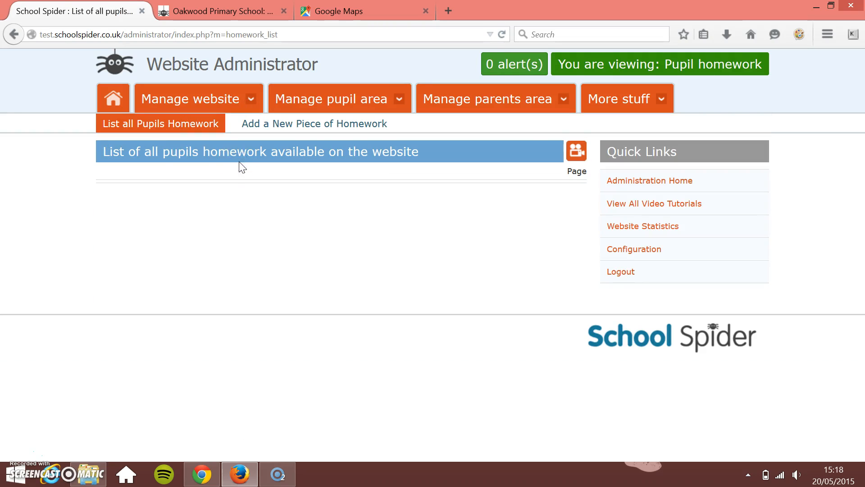
left_click(299, 124)
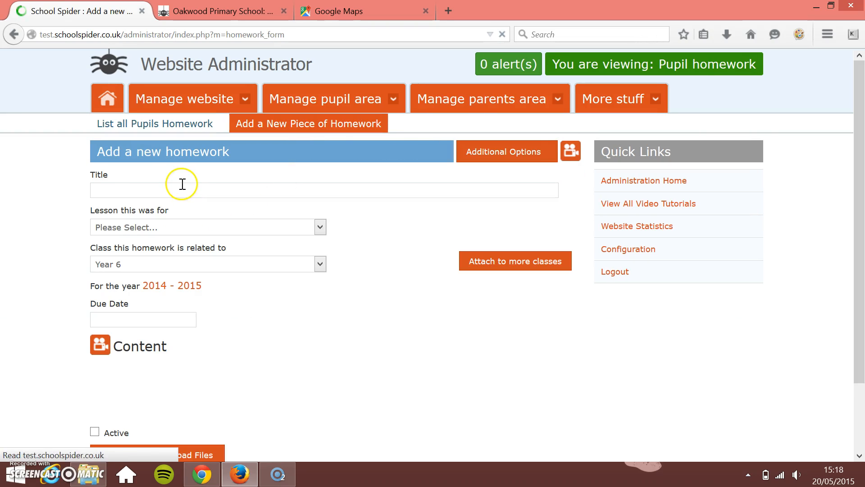
left_click(176, 193)
type("Where")
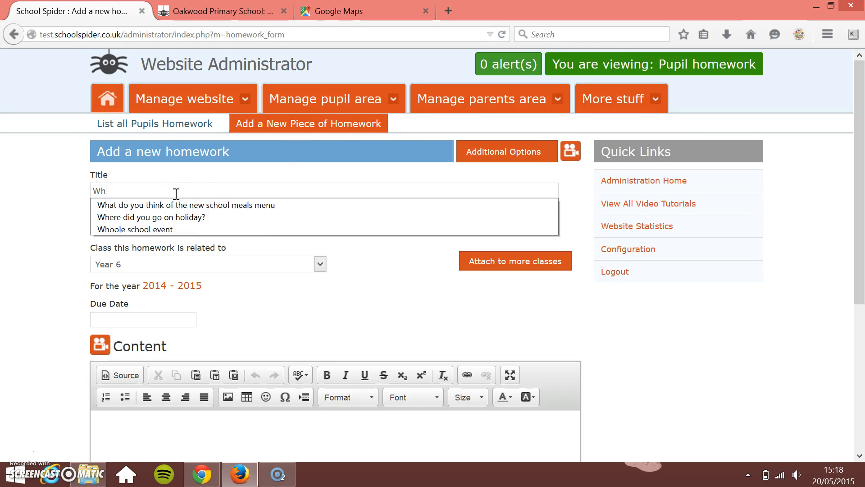
key("Down")
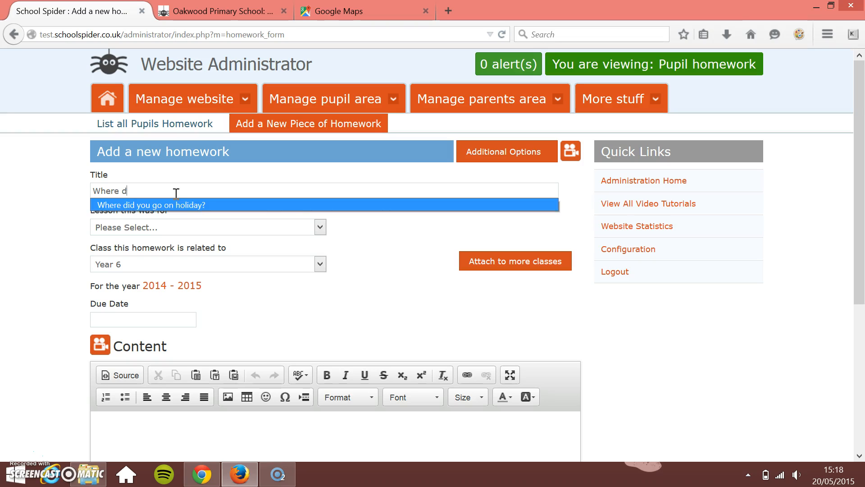
key("Tab")
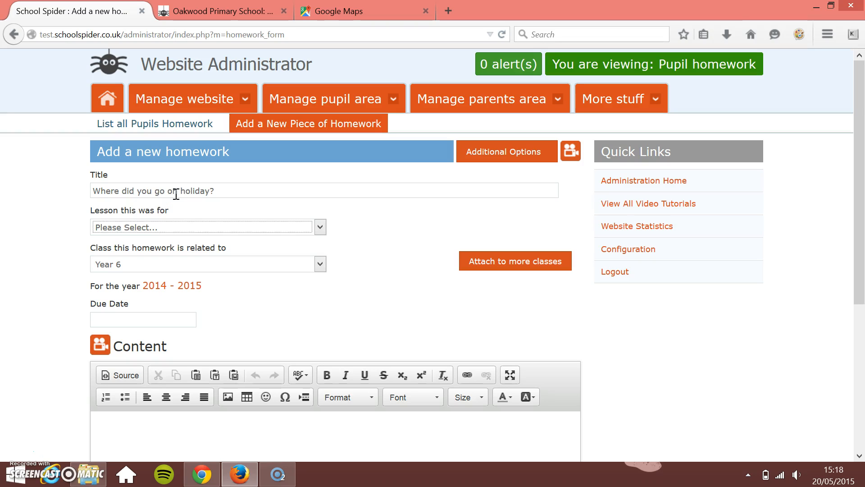
- Set the homework's lesson to Geography and check the options for attaching it to more classes
left_click(163, 226)
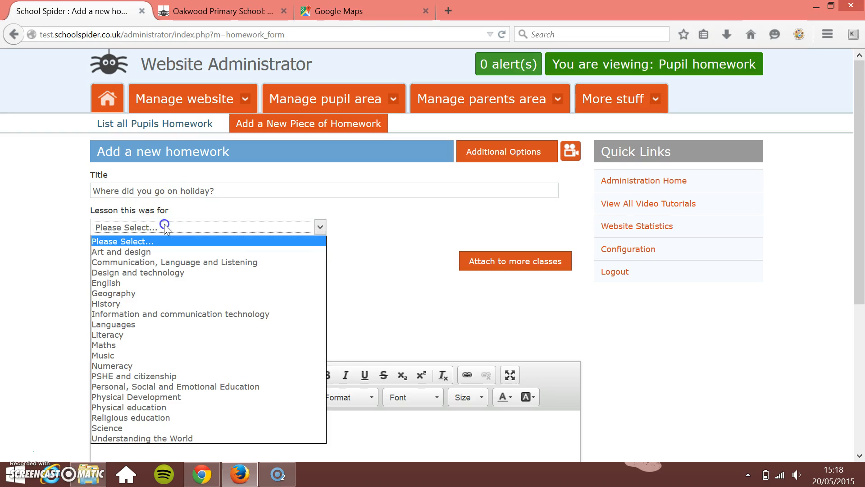
left_click(150, 294)
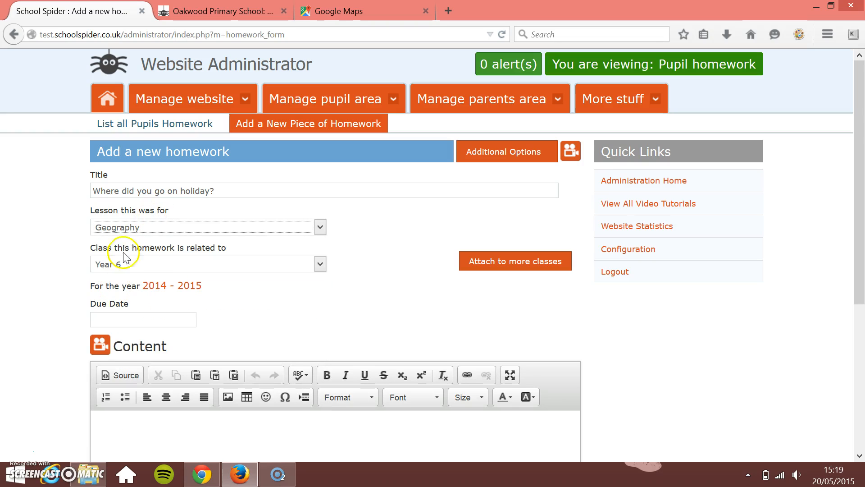
left_click(175, 248)
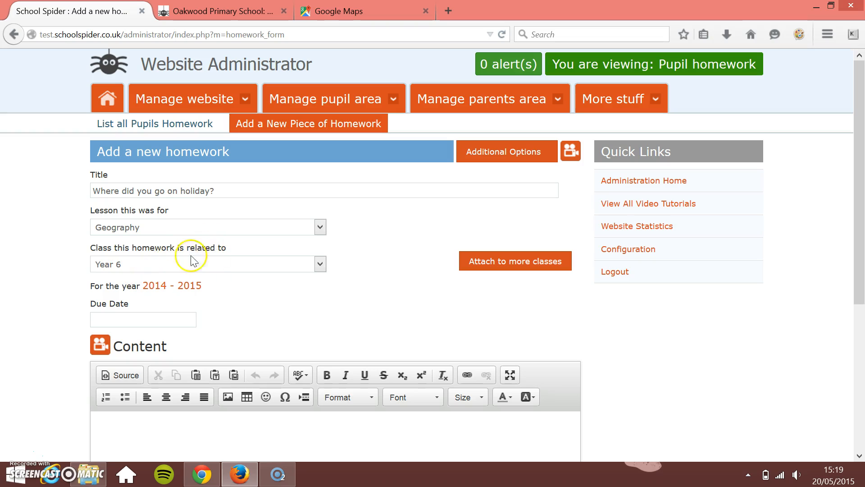
left_click(495, 261)
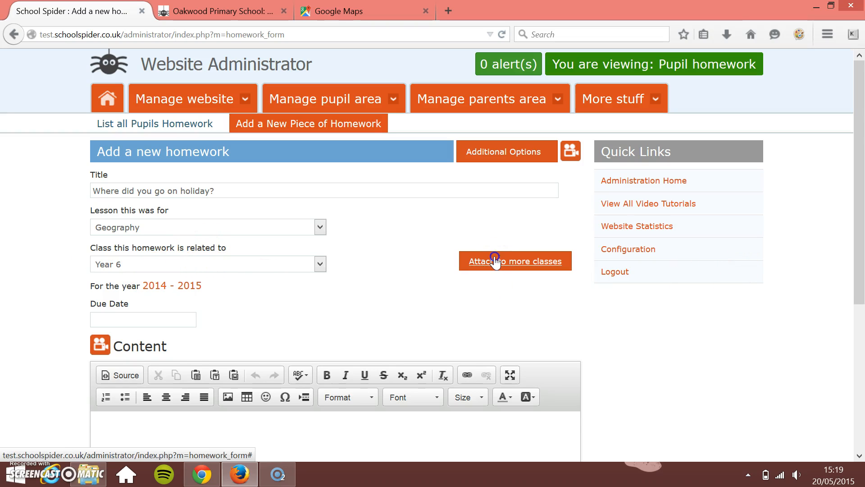
left_click(496, 262)
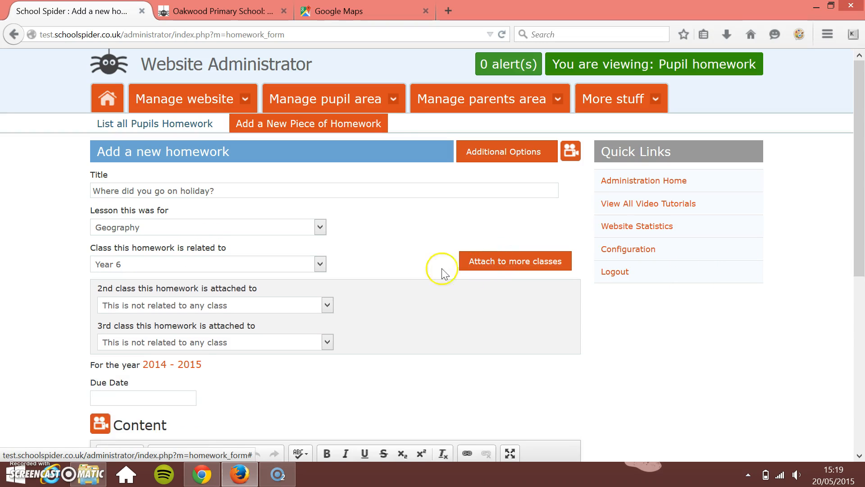
scroll(393, 253, "down", 3)
left_click(104, 165)
left_click(188, 281)
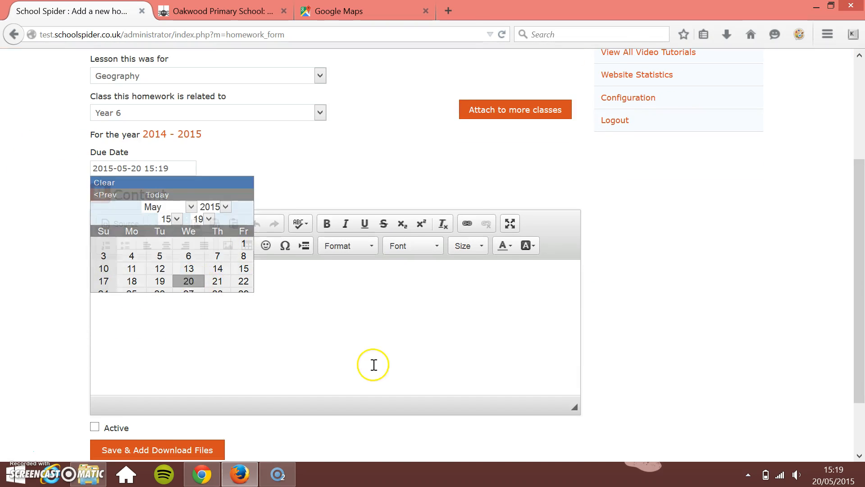
- Enter the content "Our first homework is to show everyone where you went on your last holiday. Use Google maps to grab a link to show everyone."
left_click(372, 334)
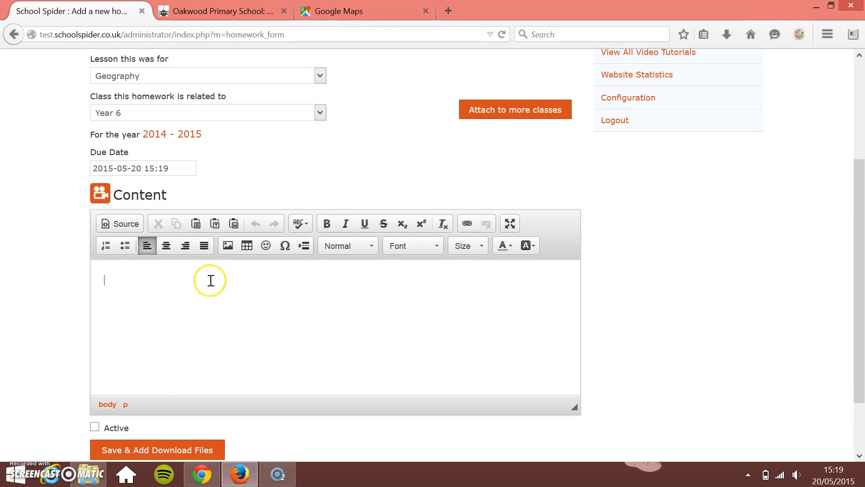
scroll(209, 280, "up", 3)
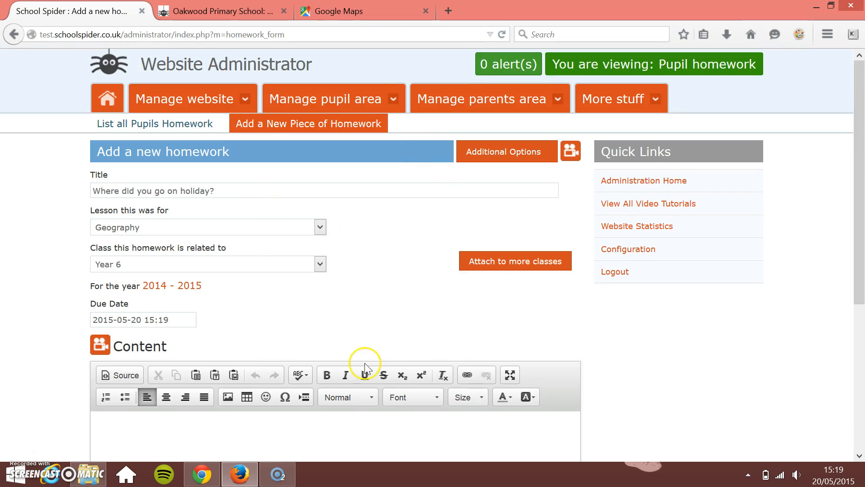
scroll(226, 351, "down", 3)
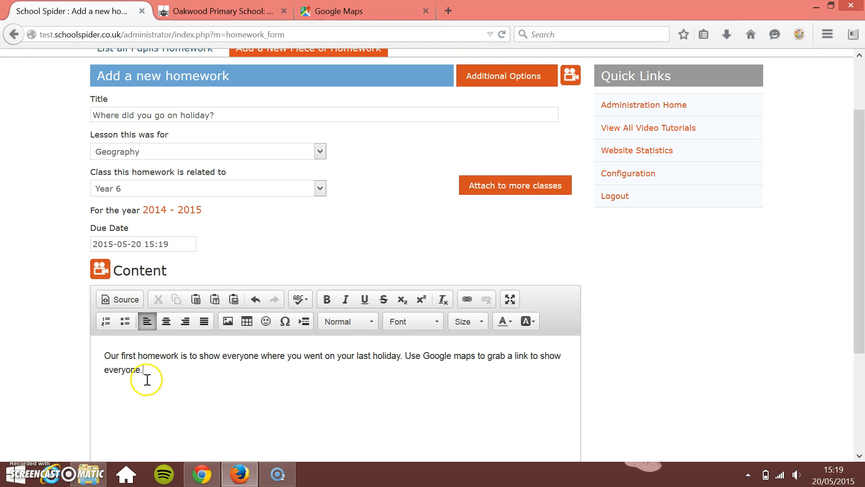
- Mark the homework as active and save it
scroll(145, 376, "down", 3)
left_click(88, 354)
left_click(94, 353)
left_click(122, 381)
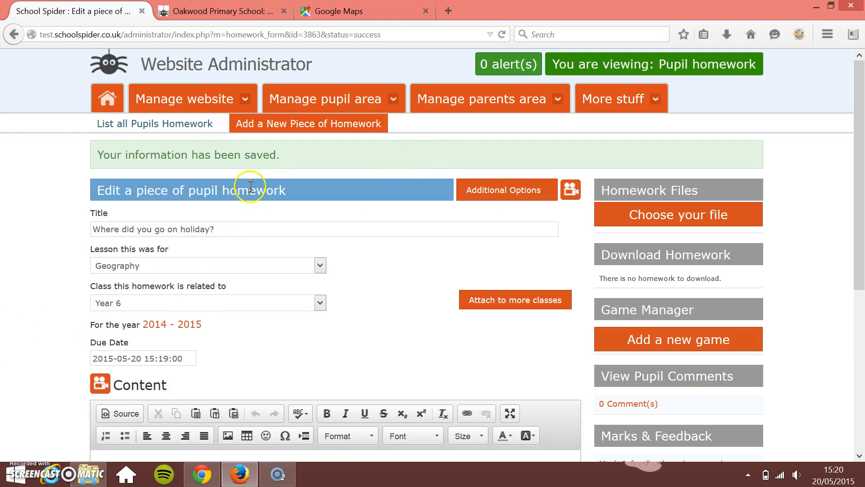
- Open the Year 6 pupil's record from the list of pupils who can log in
left_click(222, 16)
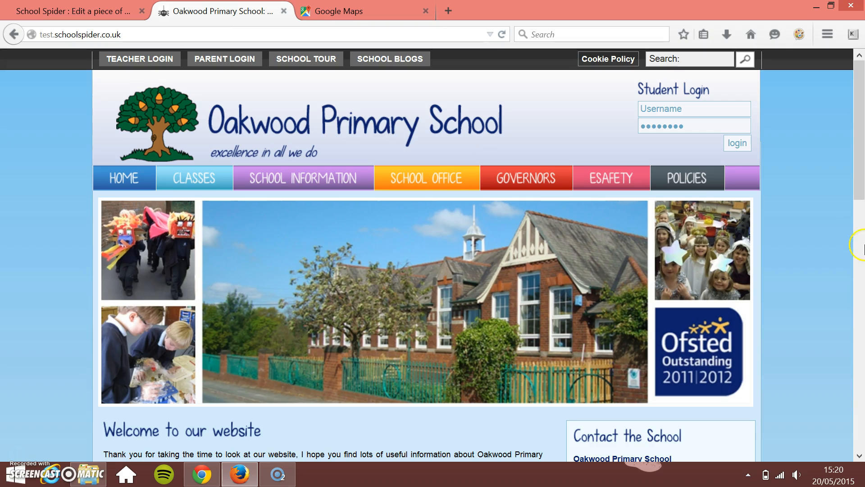
left_click(17, 6)
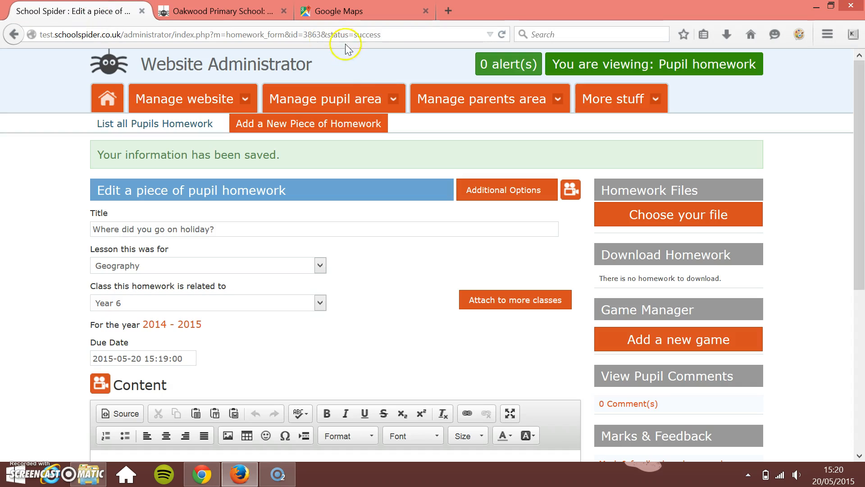
left_click(374, 108)
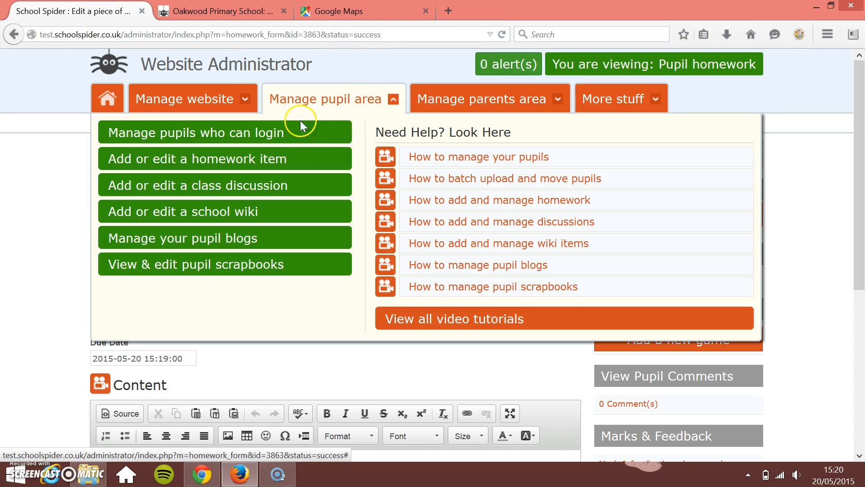
left_click(276, 132)
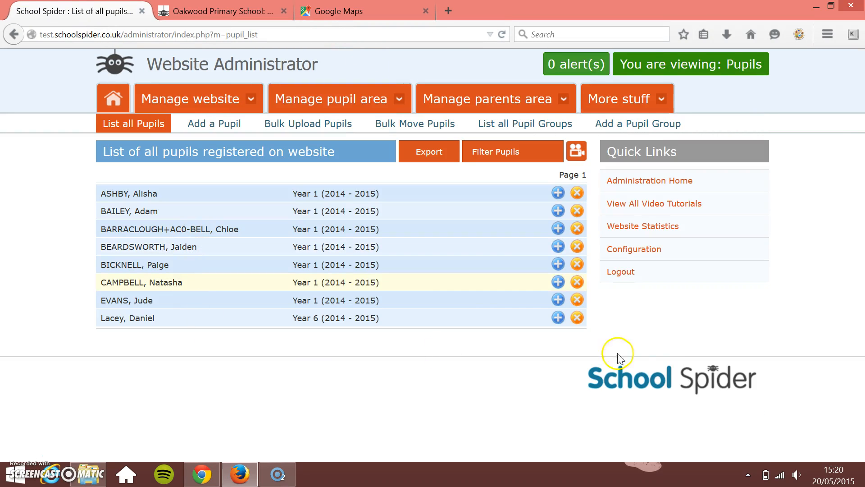
left_click(558, 317)
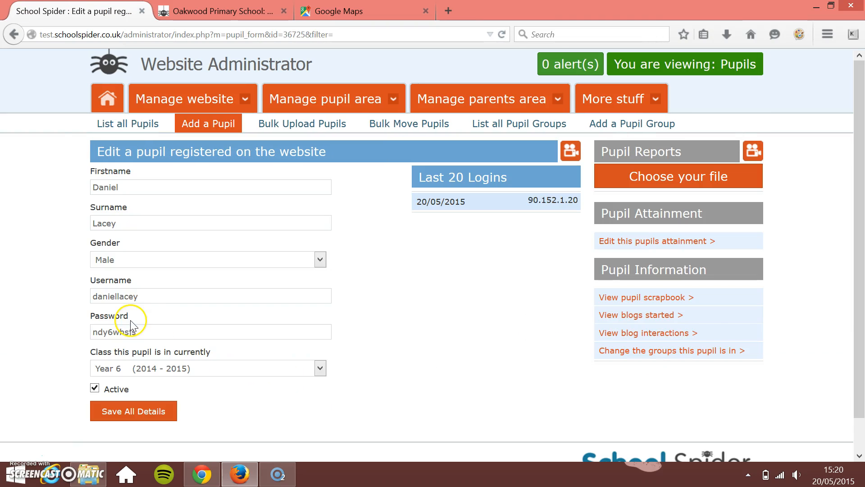
- Copy the pupil's username into the Student Login on the Oakwood Primary School website
left_click_drag(150, 295, 84, 289)
key("ctrl+c")
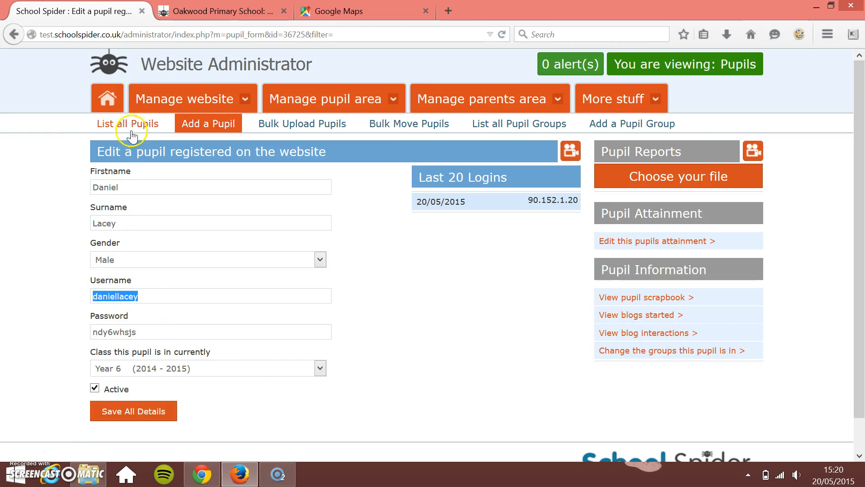
left_click(198, 11)
left_click(669, 108)
key("ctrl+v")
- Copy the pupil's password into the Student Login, log in, and dismiss the browser's offer to update the saved password
left_click(75, 11)
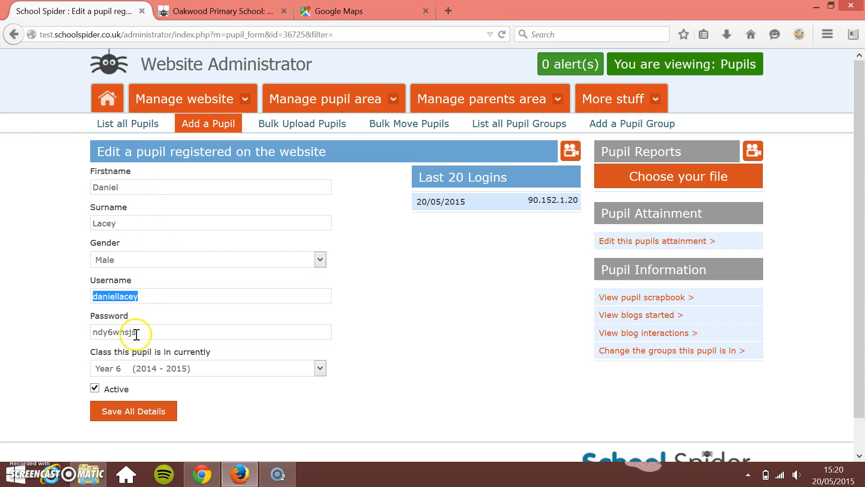
left_click_drag(141, 332, 71, 333)
left_click(211, 11)
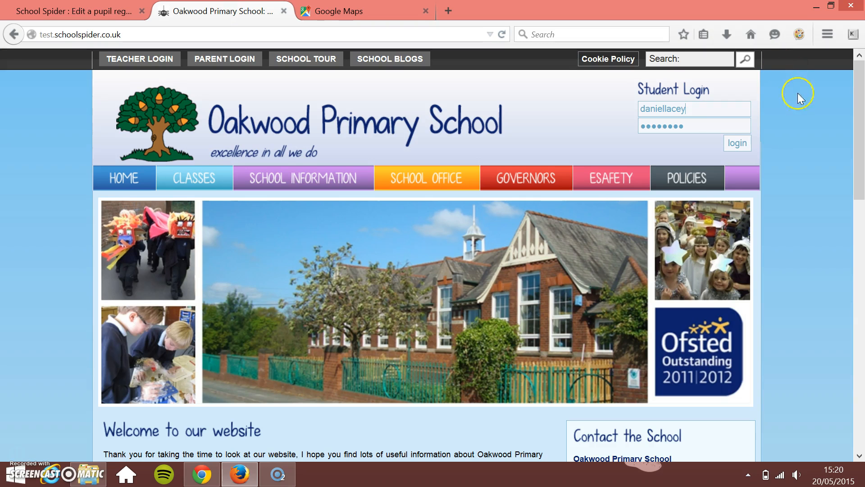
left_click(707, 125)
key("ctrl+v")
left_click(739, 142)
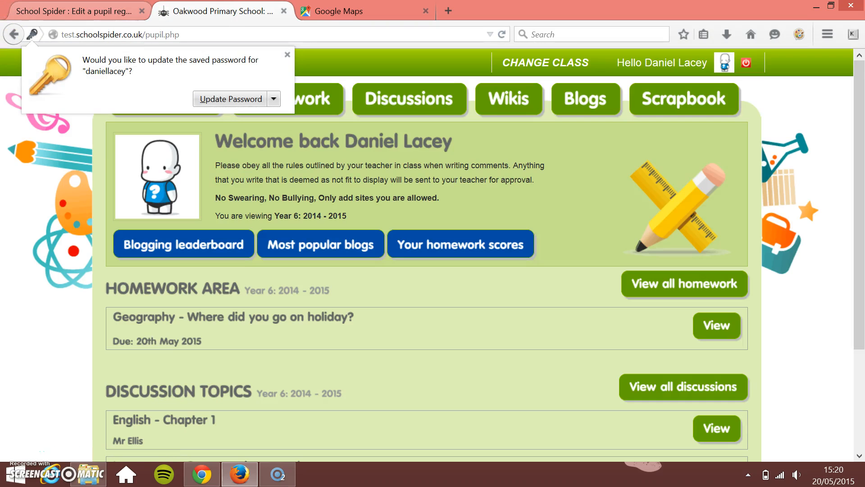
left_click(288, 54)
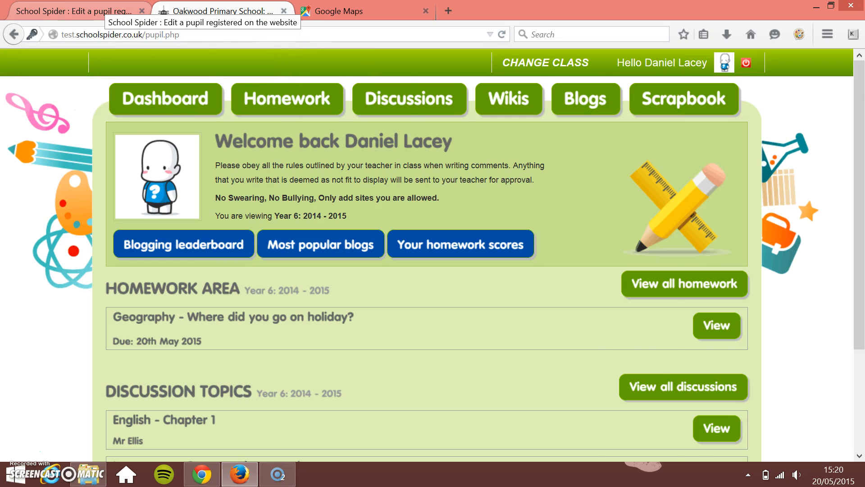
- Open the Geography homework "Where did you go on holiday?" from the pupil's homework area
left_click(104, 11)
left_click(215, 11)
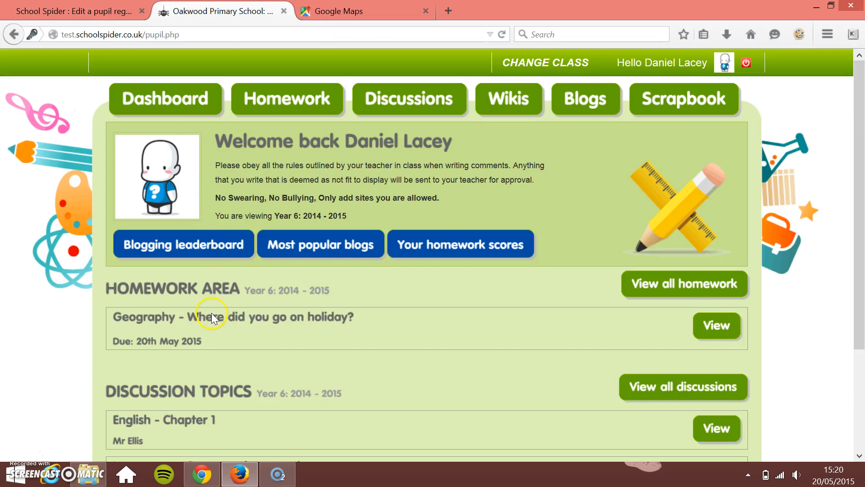
scroll(97, 118, "down", 3)
scroll(114, 176, "up", 3)
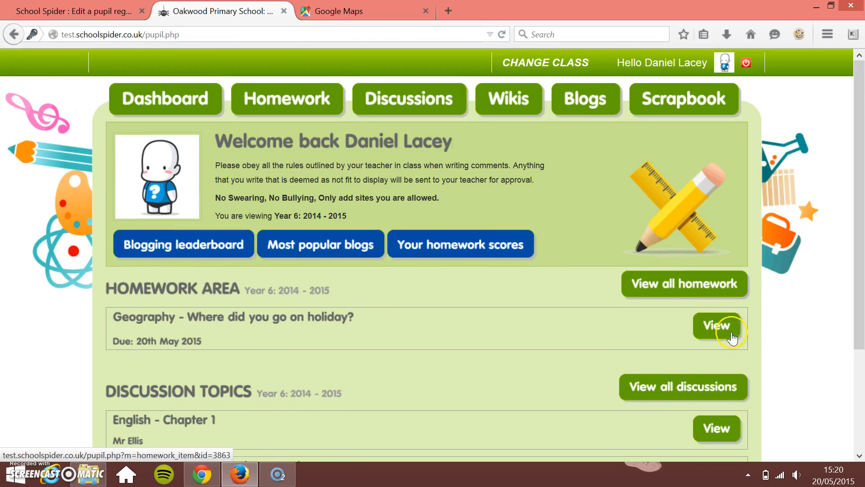
left_click(260, 108)
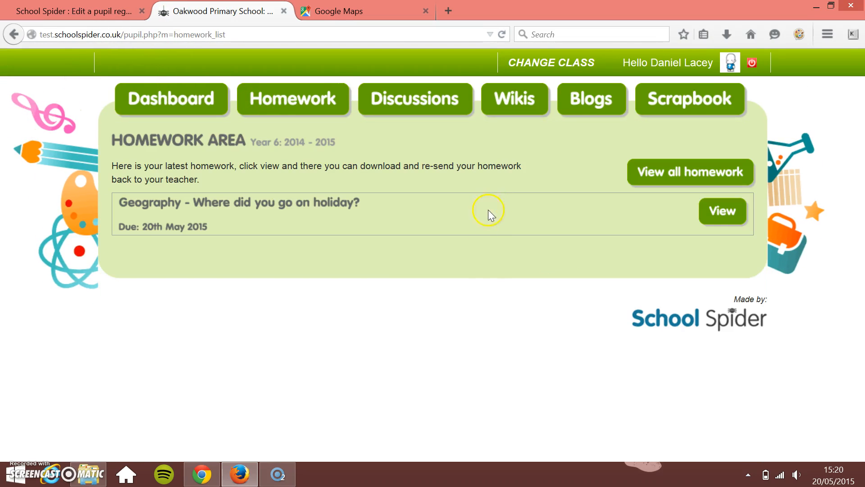
left_click(710, 218)
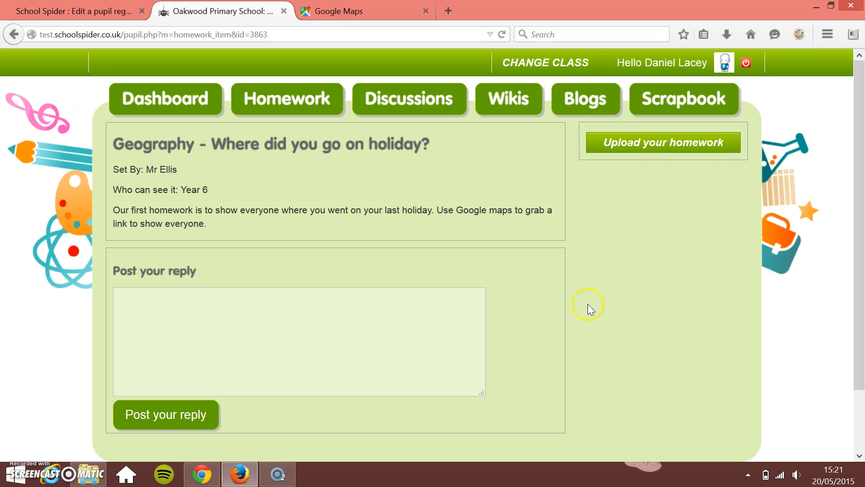
left_click(635, 148)
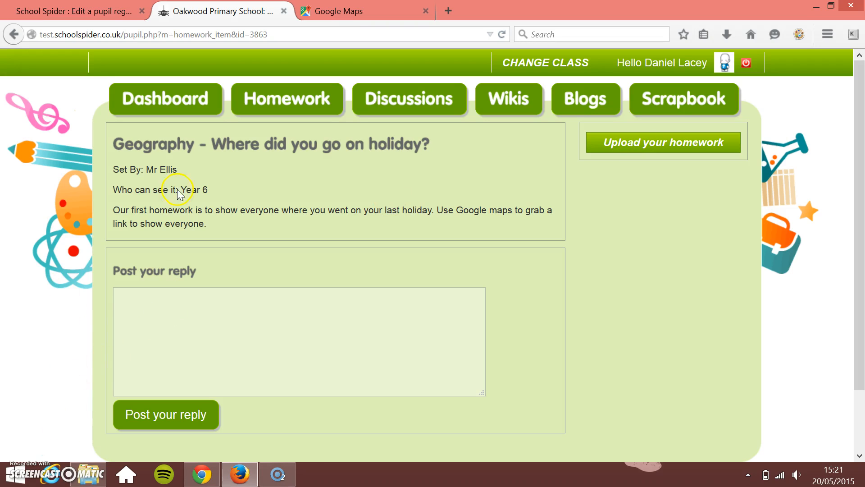
- Post the reply "I had a great time thanks" to the Geography homework
left_click(288, 327)
type("reat time thanks")
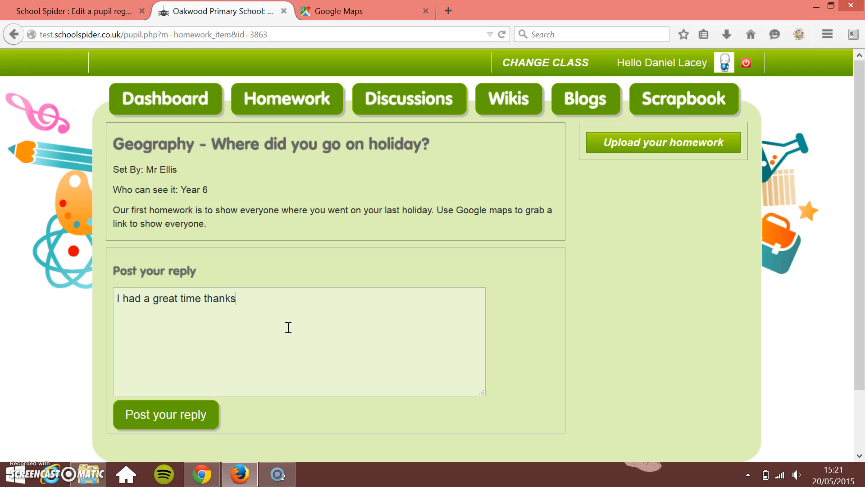
left_click(164, 414)
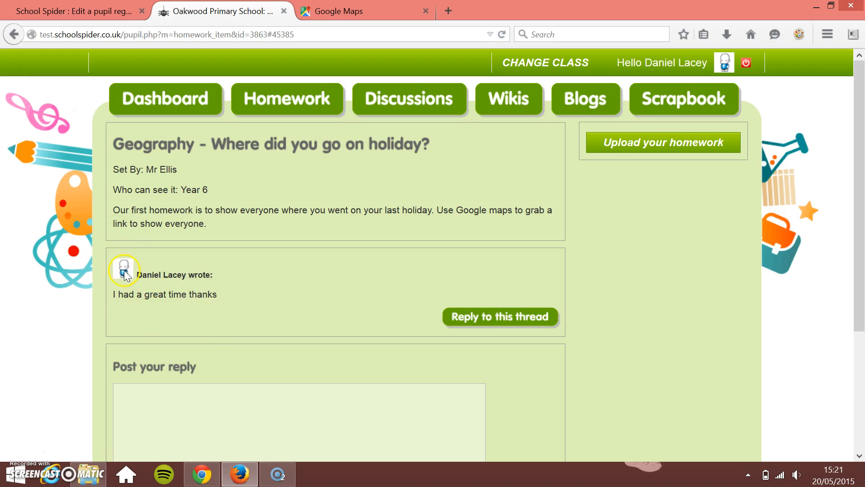
- Post "me too" as a threaded reply under the pupil's comment
left_click(524, 328)
left_click(292, 365)
type("me too")
scroll(299, 348, "down", 2)
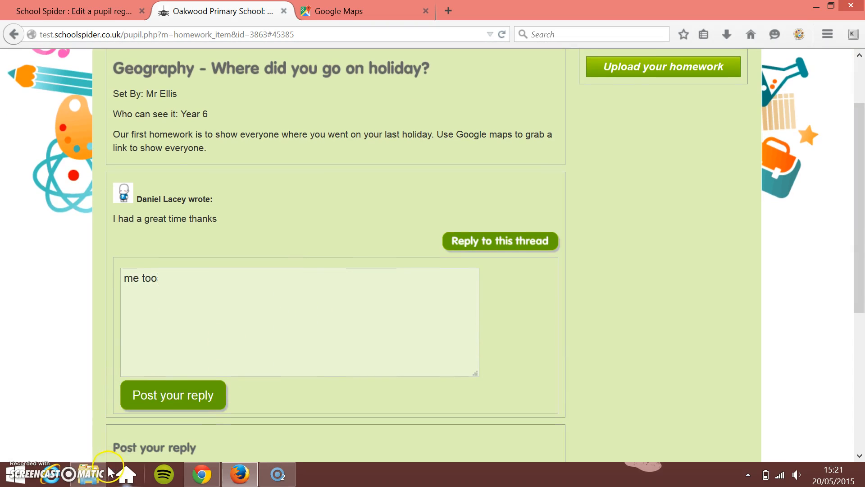
left_click(174, 396)
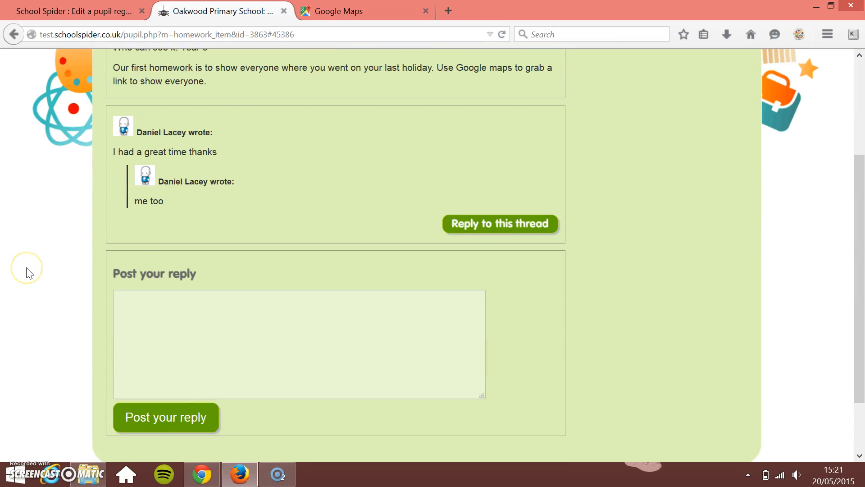
- Submit "My holidays were shit" as a new reply to the Geography homework
scroll(27, 268, "down", 1)
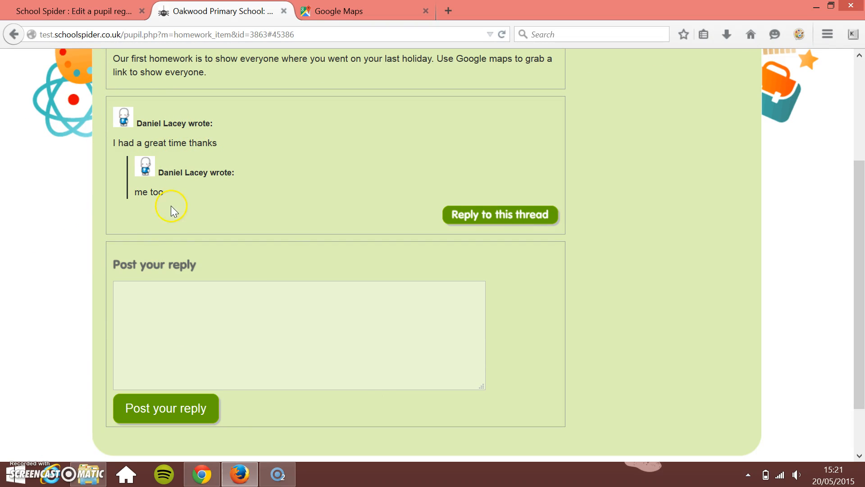
left_click(202, 317)
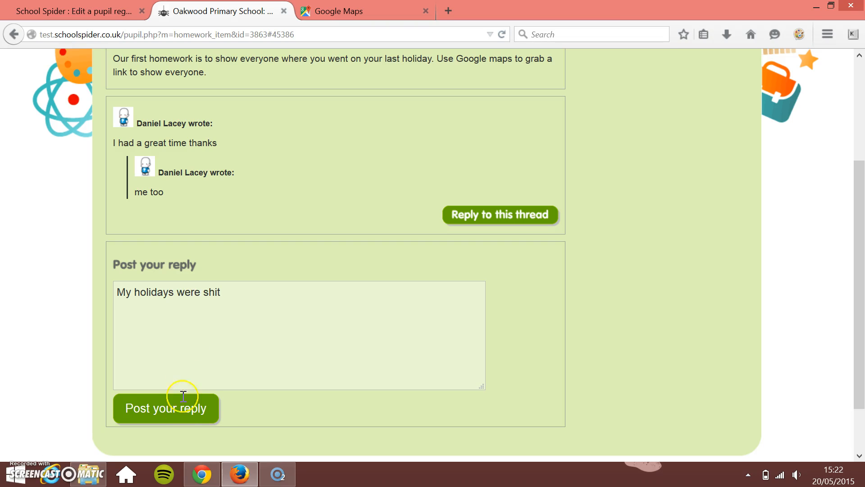
left_click(180, 418)
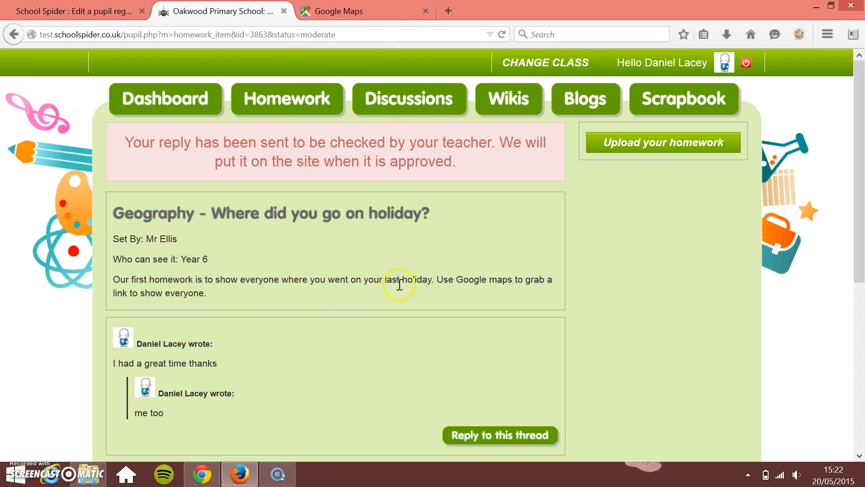
- Switch to Google Maps and find Ibiza, Spain
left_click(345, 12)
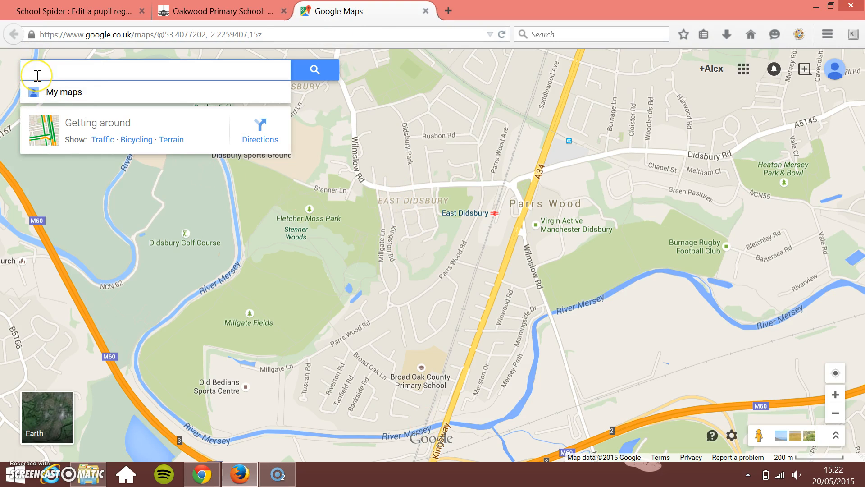
type("ibiza")
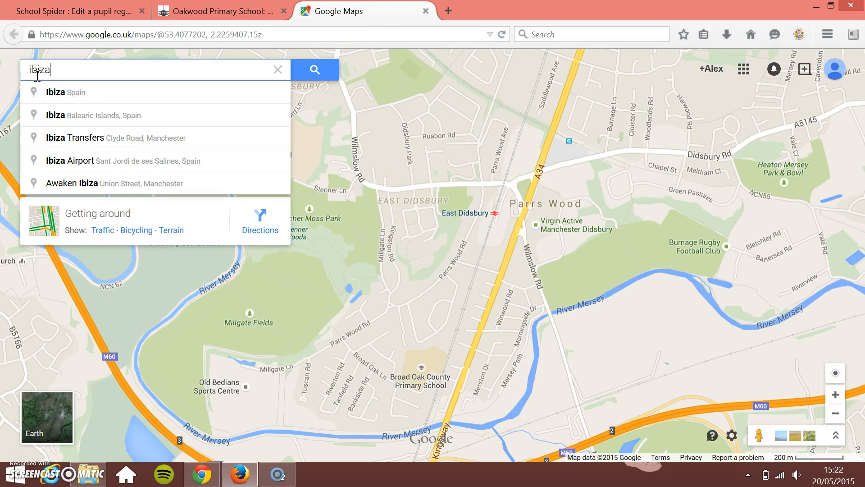
left_click(72, 98)
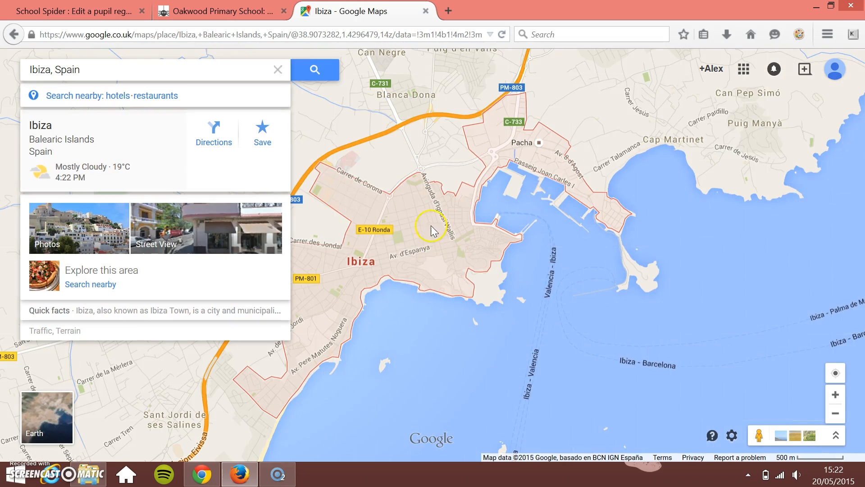
- Generate a short share URL for the Ibiza map and copy it
left_click(733, 437)
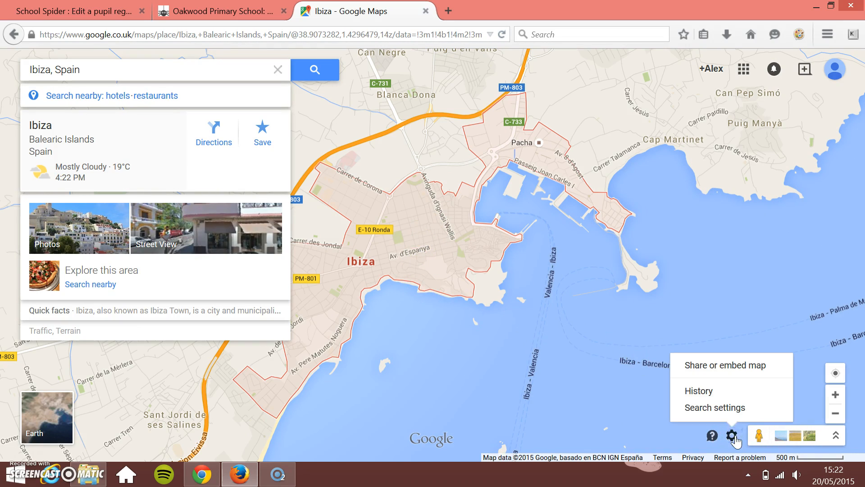
left_click(730, 367)
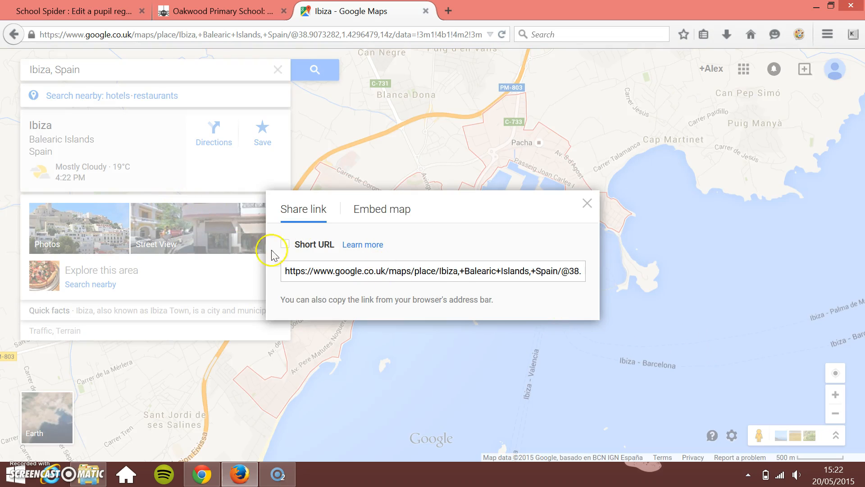
left_click(285, 244)
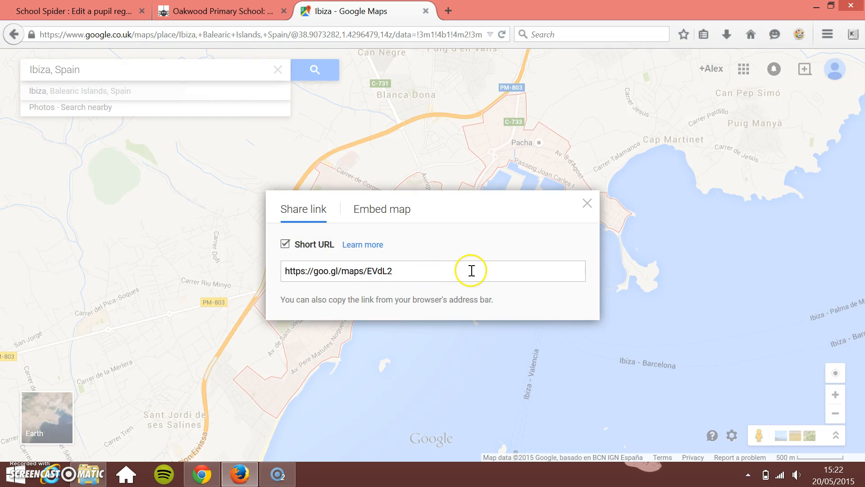
left_click_drag(454, 271, 276, 272)
right_click(295, 272)
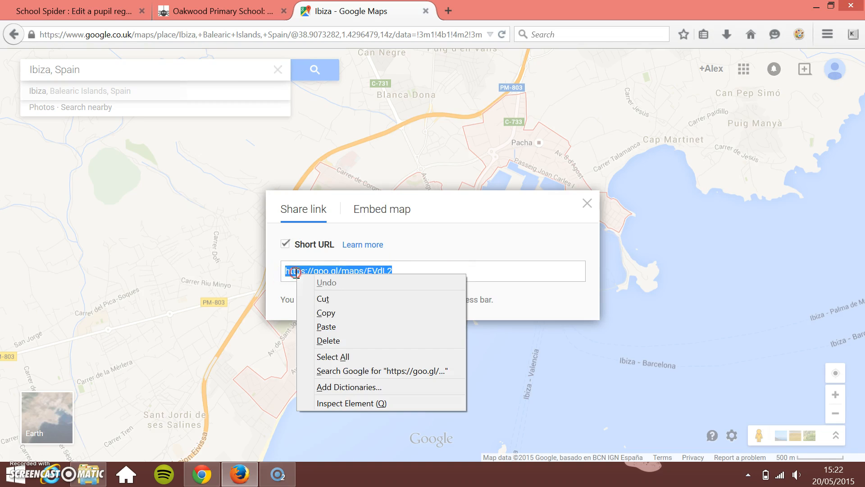
left_click(326, 312)
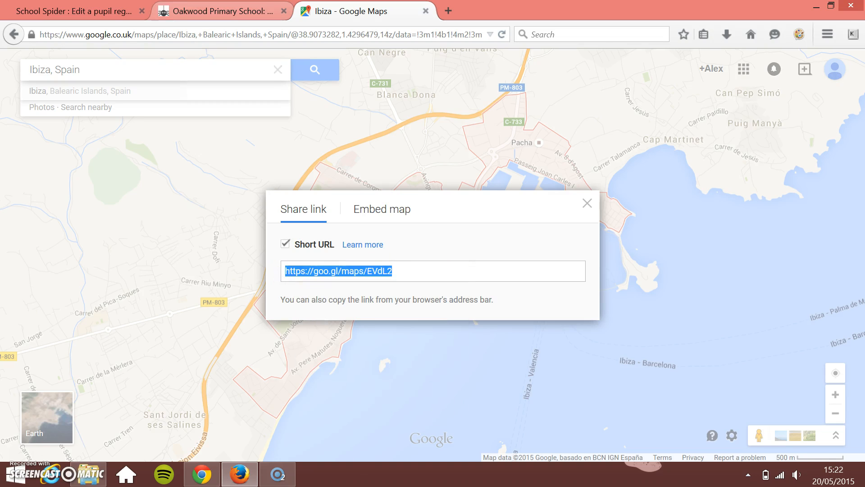
- Return to the pupil's homework page and submit the reply "I went to Ibiza" with the copied map link on the line below
left_click(192, 12)
scroll(309, 369, "down", 5)
left_click(283, 253)
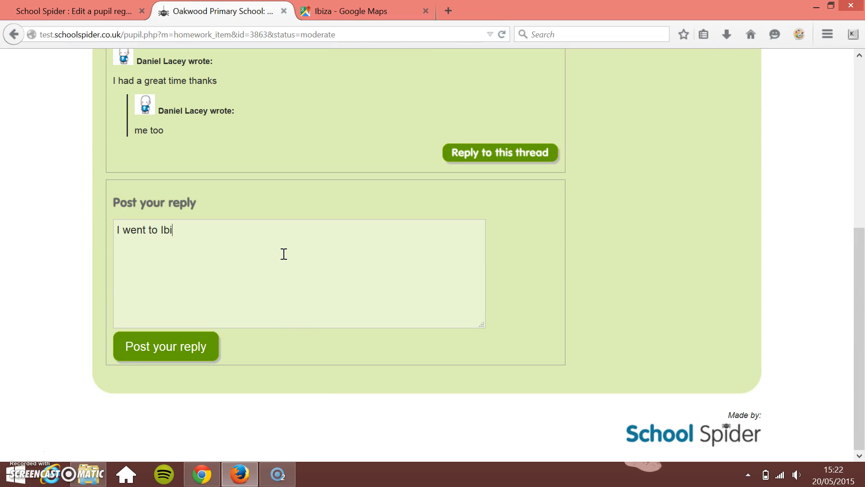
key("ctrl+v")
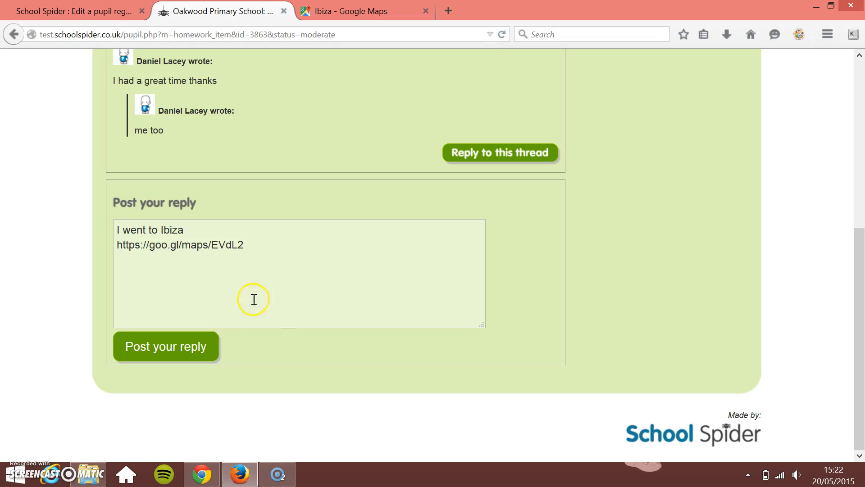
left_click(159, 359)
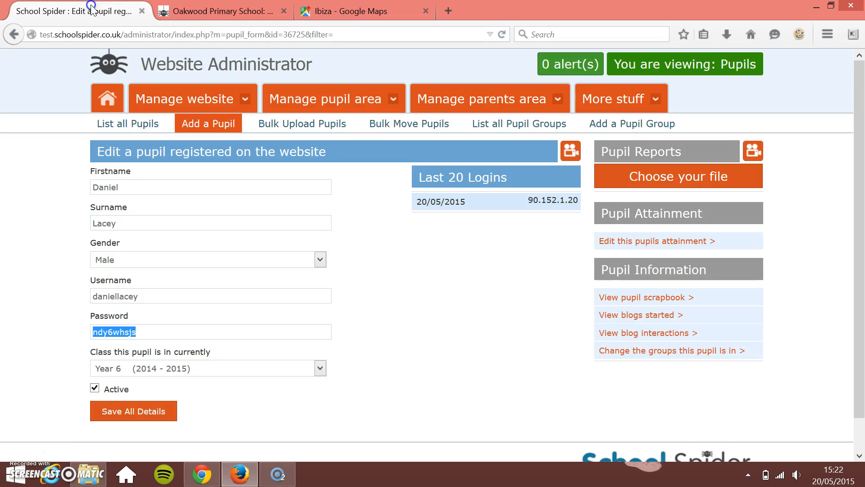
- Go to the School Spider administrator alerts and open the replies needing approval for "Where did you go on holiday?"
left_click(92, 10)
left_click(112, 107)
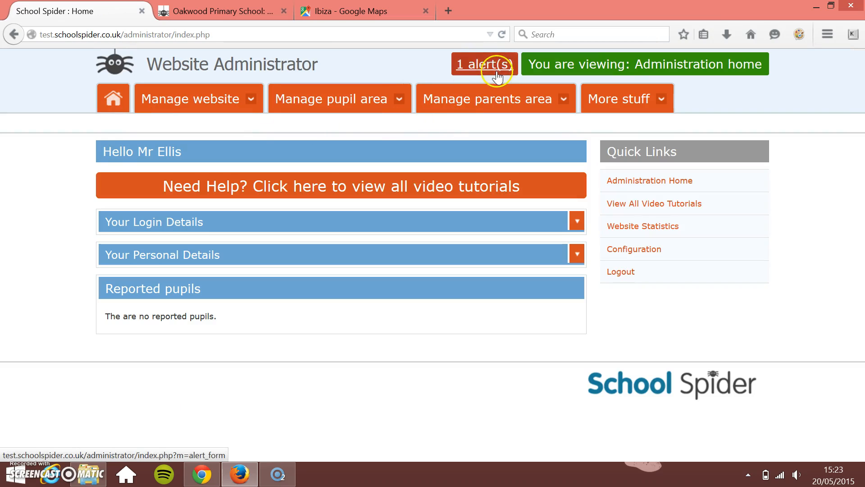
left_click(489, 72)
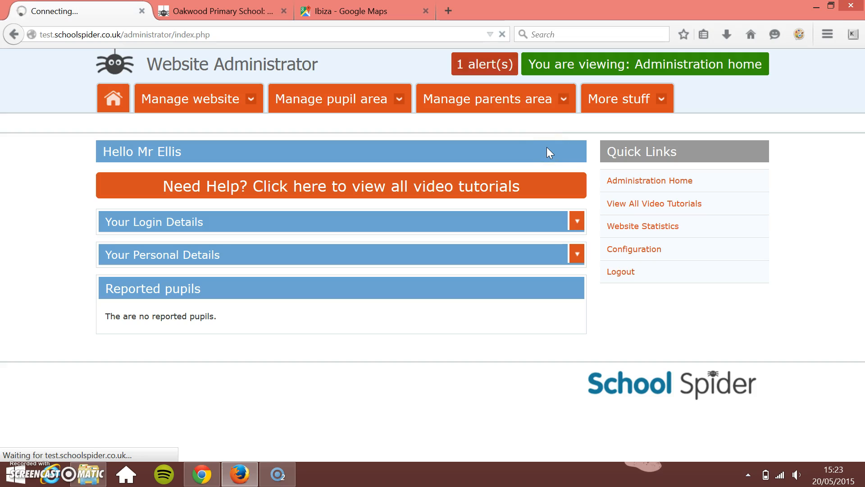
left_click(496, 66)
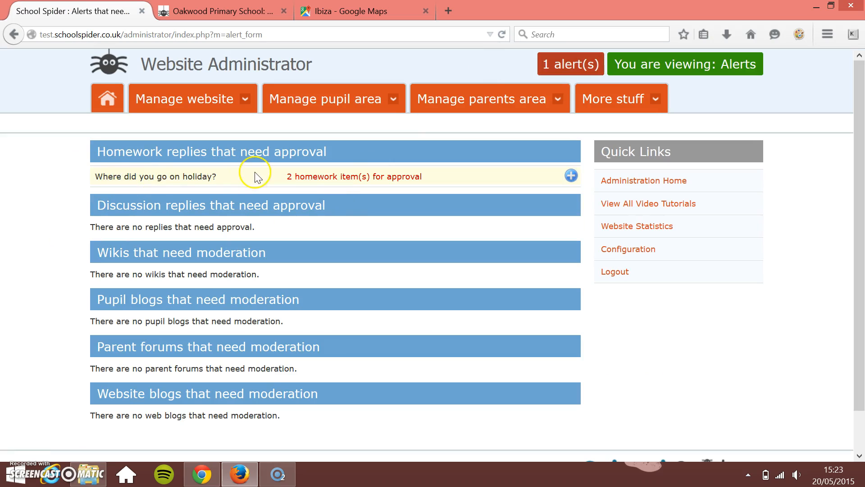
left_click(571, 180)
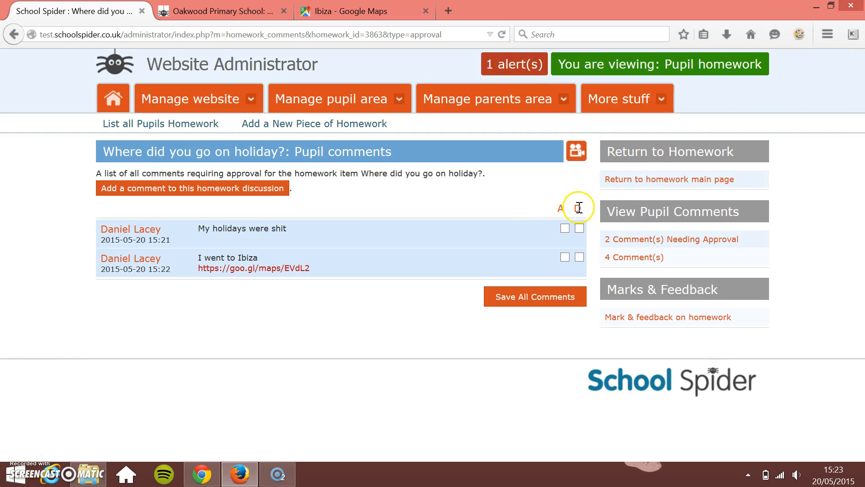
- Mark the "My holidays were shit" comment for deletion, approve the "I went to Ibiza" comment, and save all comments
left_click(579, 228)
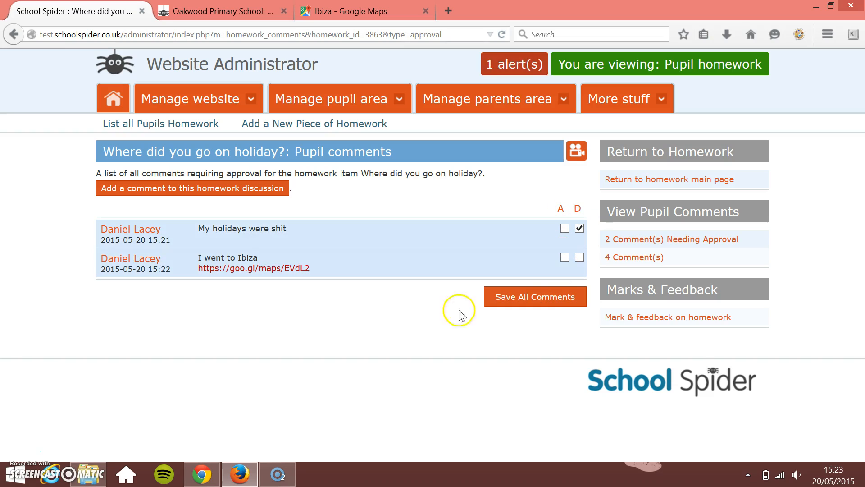
left_click(565, 257)
left_click(535, 297)
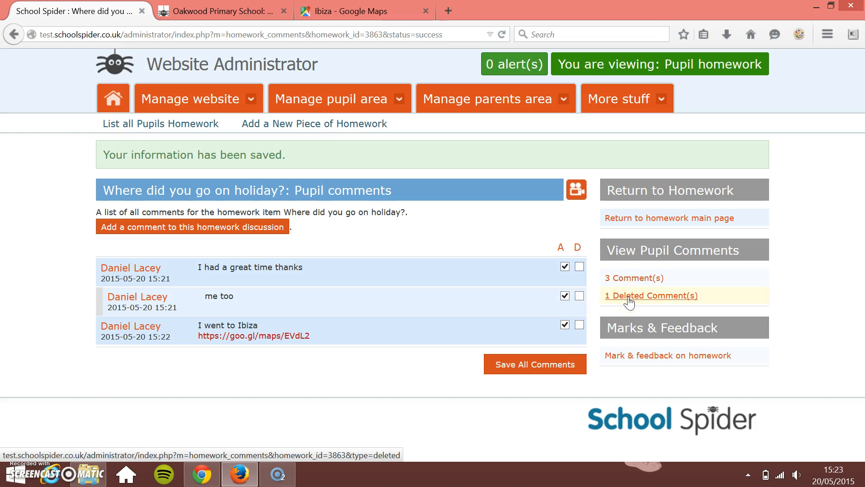
- Review the homework's main page with its pupil comments section, and list all pupils' homework
left_click(672, 220)
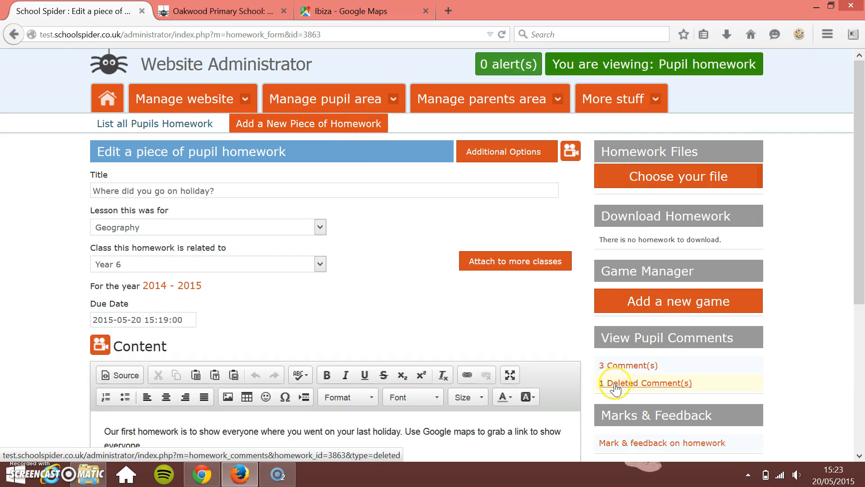
scroll(630, 374, "down", 3)
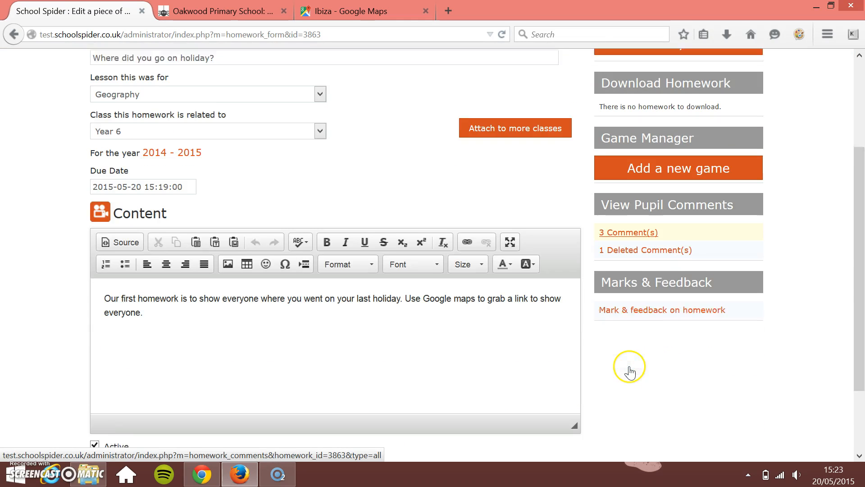
scroll(659, 347, "up", 3)
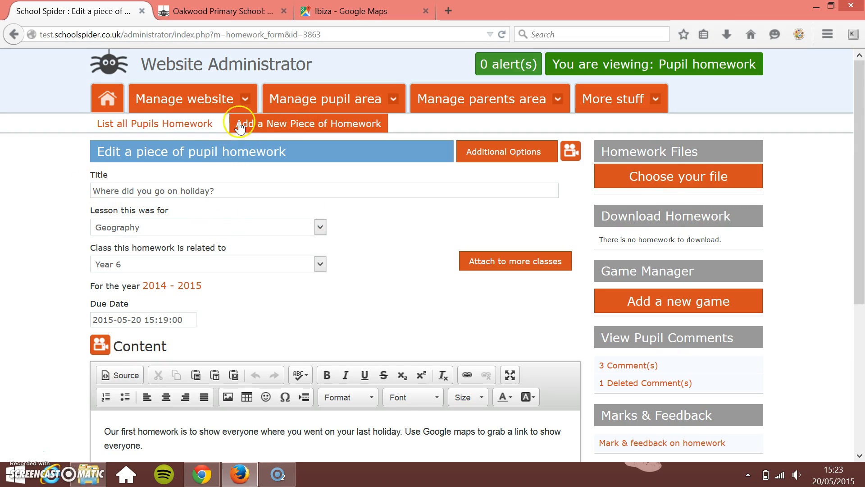
left_click(180, 123)
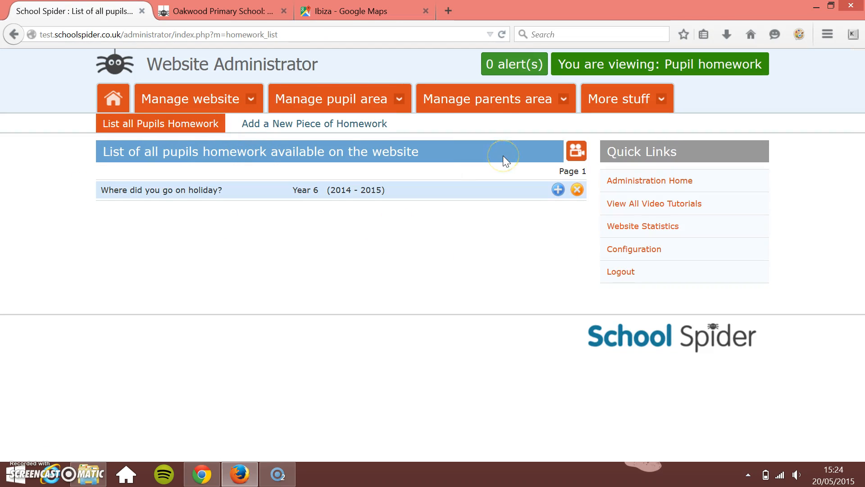
left_click(328, 131)
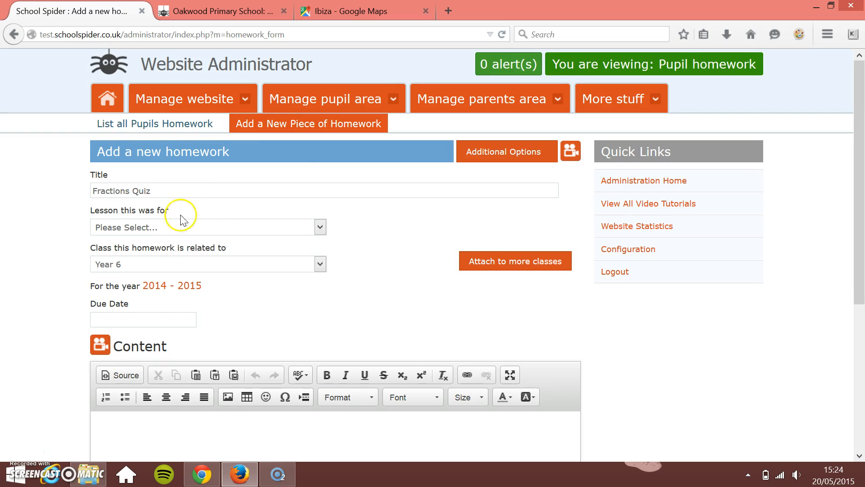
left_click(177, 226)
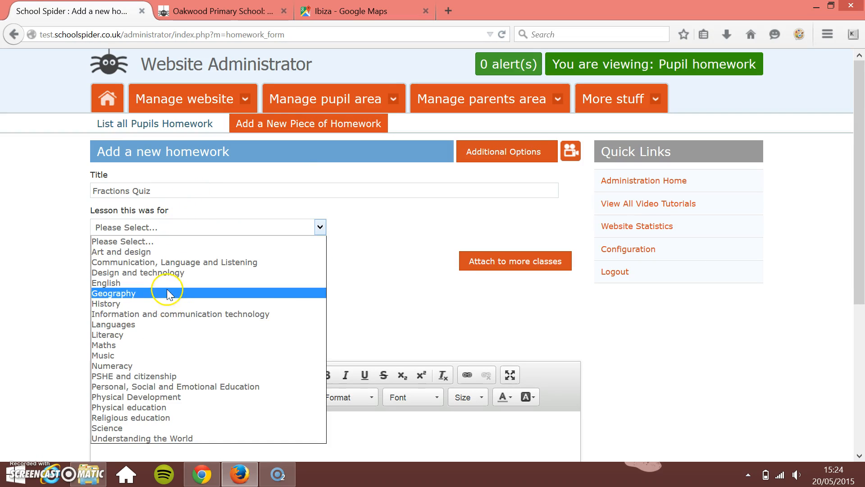
left_click(151, 344)
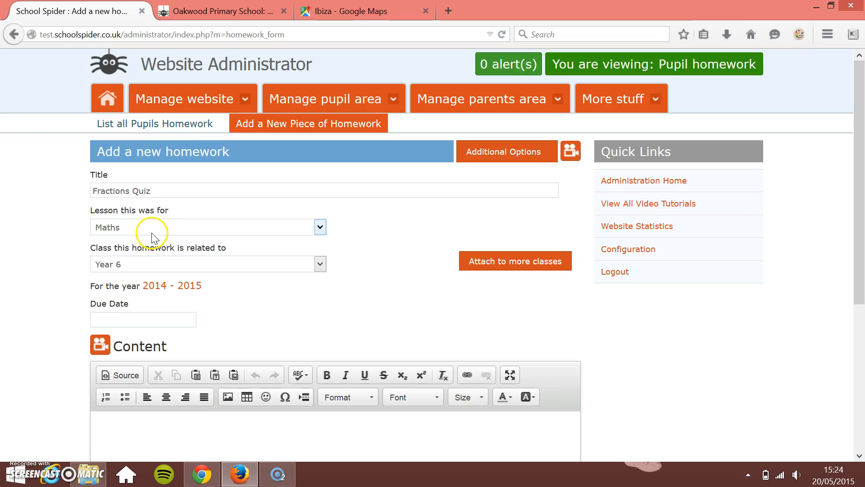
left_click(120, 314)
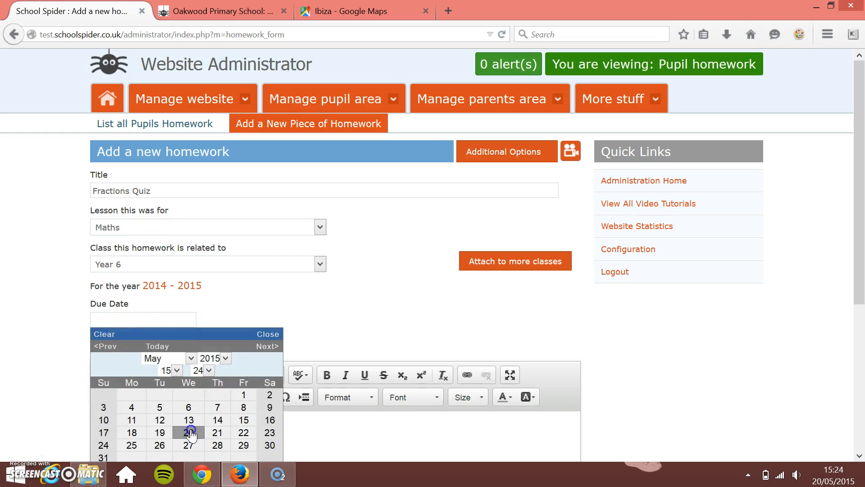
left_click(189, 432)
- Enter the content "Please fill in the answers on the sheet uploaded.", make the homework active, and save it
scroll(316, 437, "down", 5)
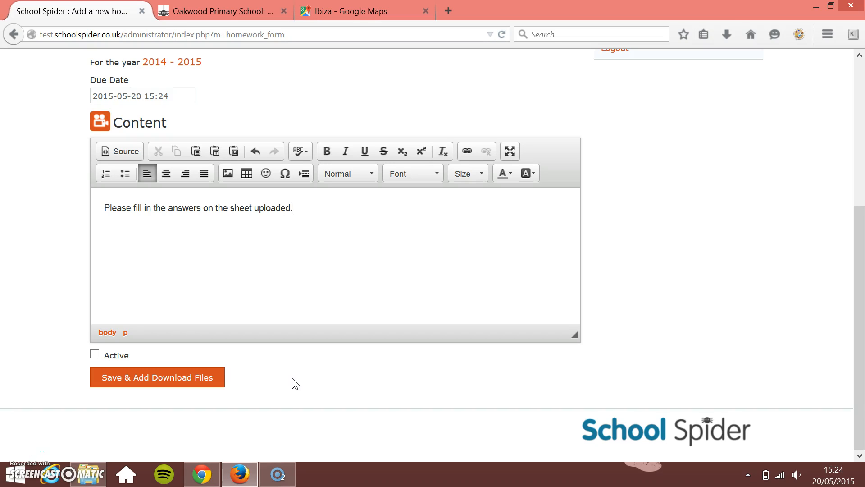
left_click(94, 355)
left_click(136, 377)
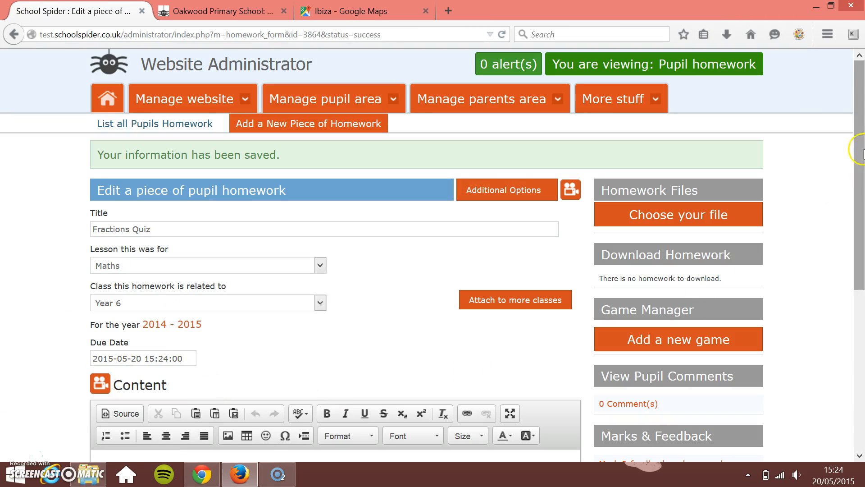
- Upload the maths_homework document from Files For Demonstration to the Fractions Quiz homework and dismiss the upload message
left_click(674, 217)
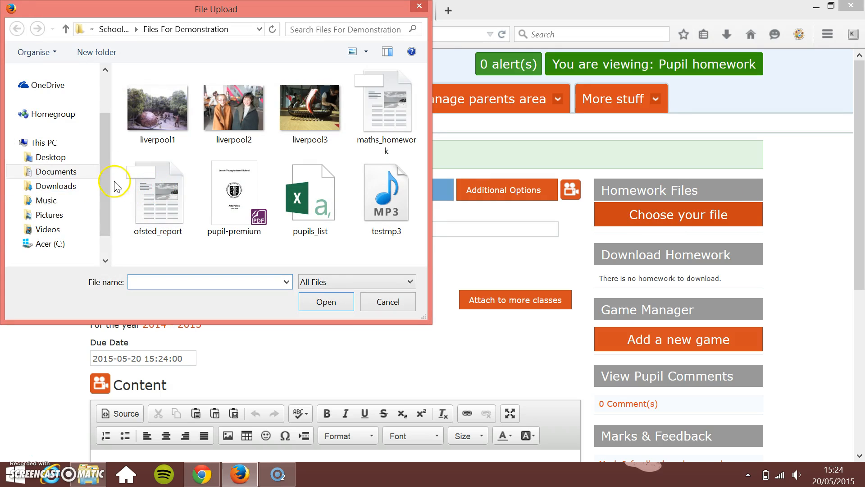
scroll(106, 183, "up", 3)
scroll(103, 209, "down", 4)
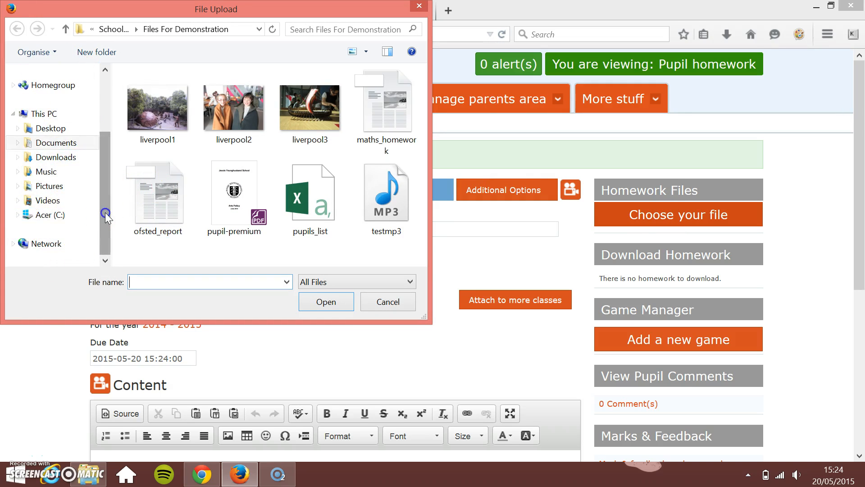
left_click_drag(107, 217, 108, 148)
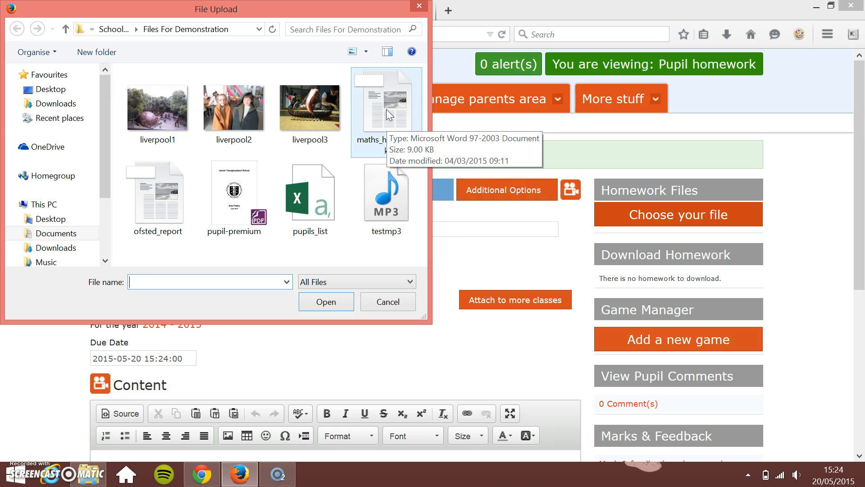
double_click(385, 109)
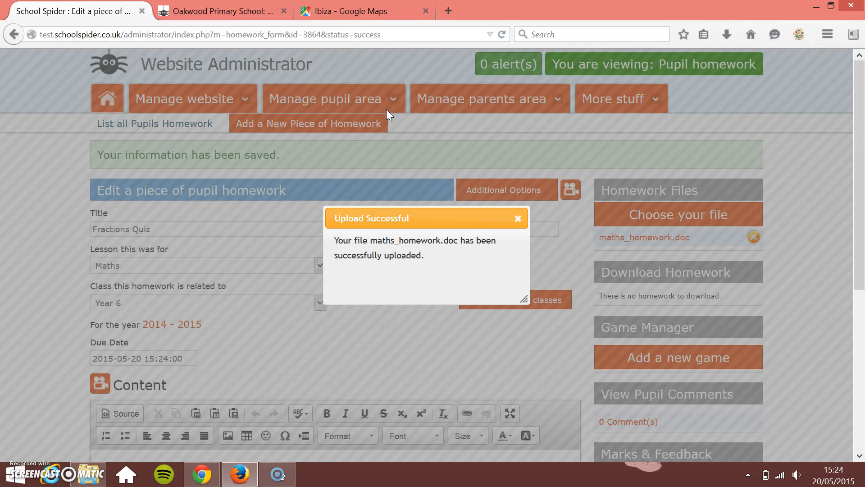
left_click(518, 218)
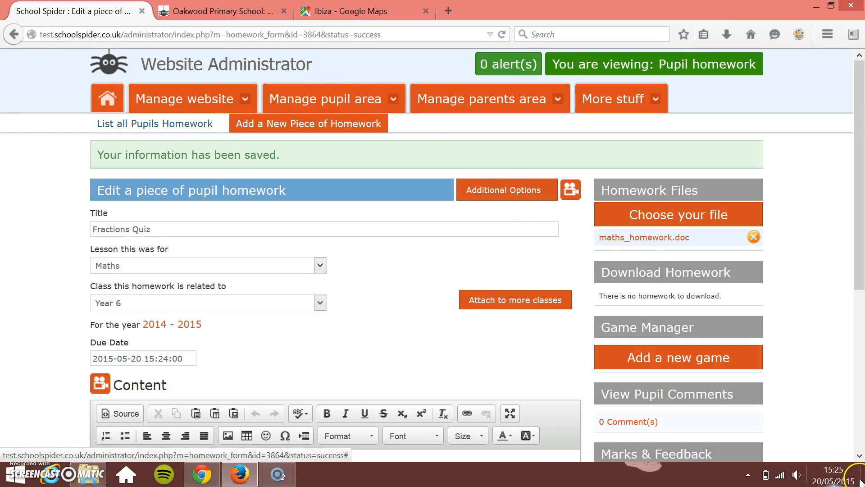
- Open the Maths Fractions Quiz homework in the pupil area, check its worksheet download, and cancel opening the file
left_click(232, 9)
left_click(274, 97)
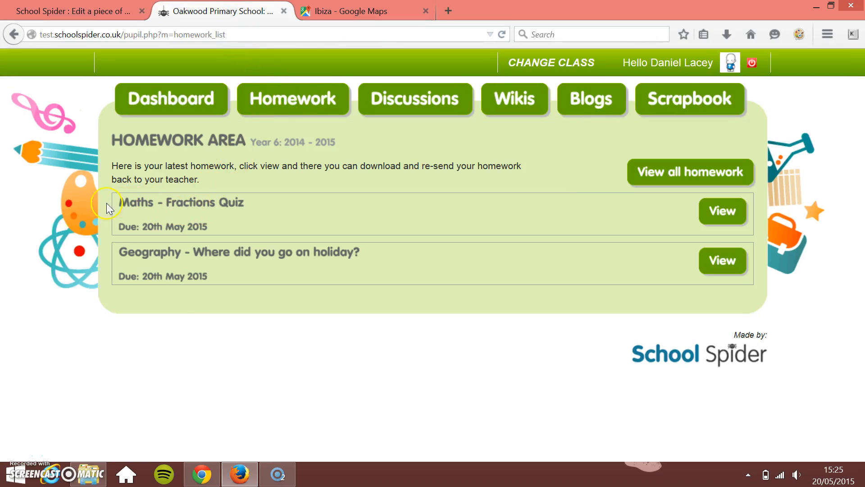
left_click(721, 221)
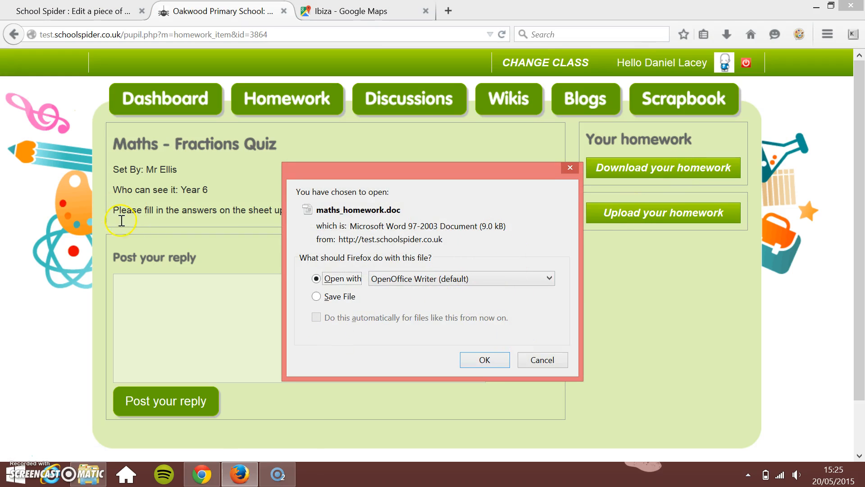
left_click(551, 363)
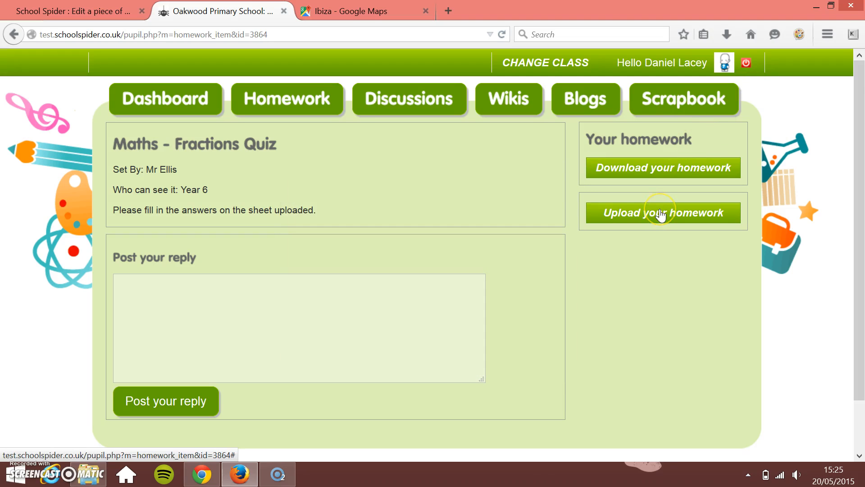
- Upload the maths_homework document as the pupil's Fractions Quiz homework and dismiss the upload message
left_click(661, 215)
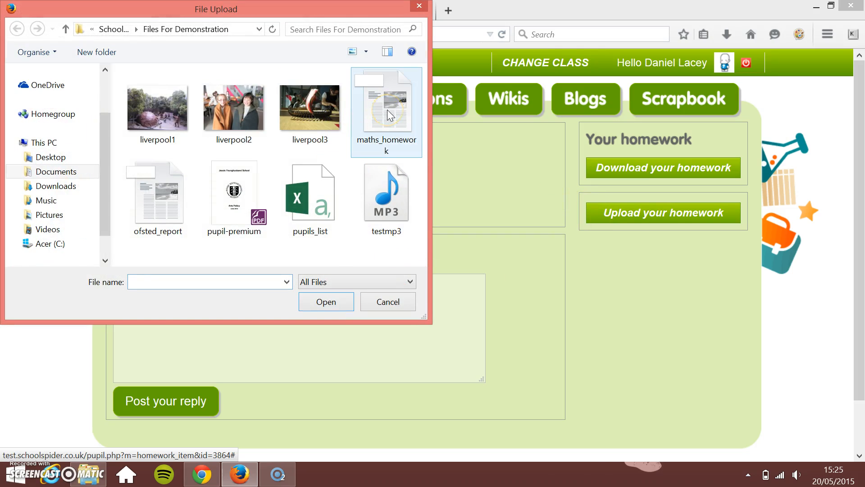
double_click(388, 110)
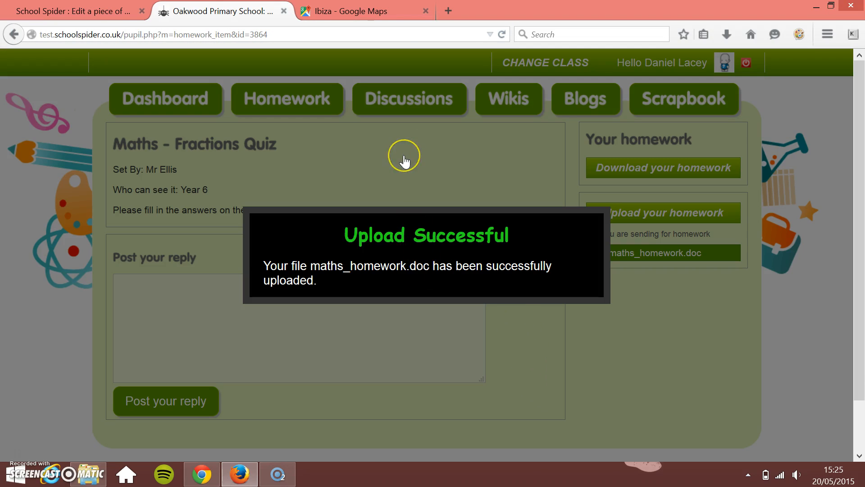
left_click(404, 156)
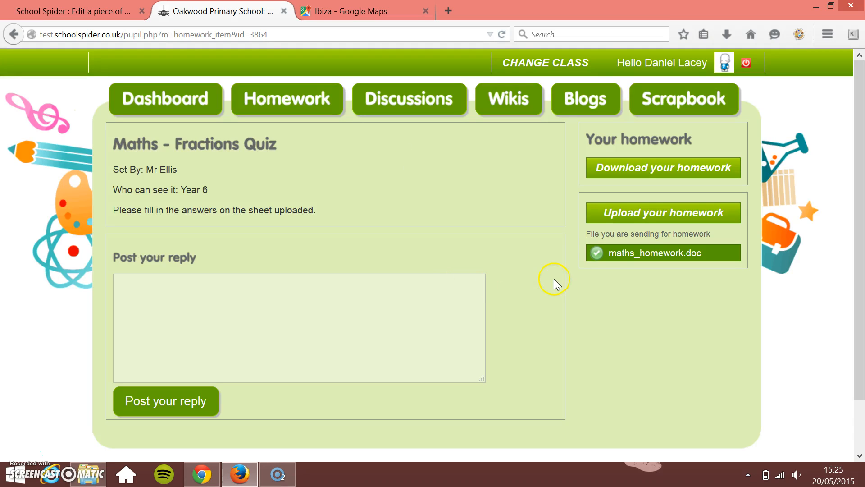
- Reload the administrator's Fractions Quiz page and look at the option to download all submitted homework
left_click(58, 11)
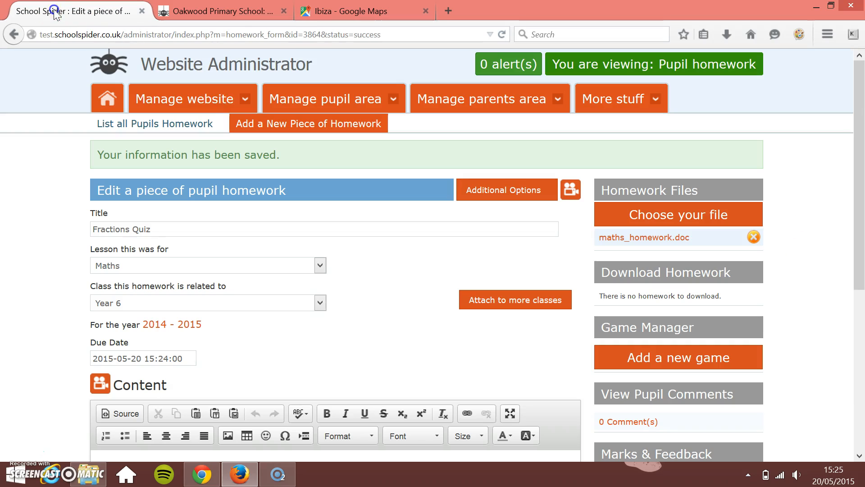
left_click(502, 35)
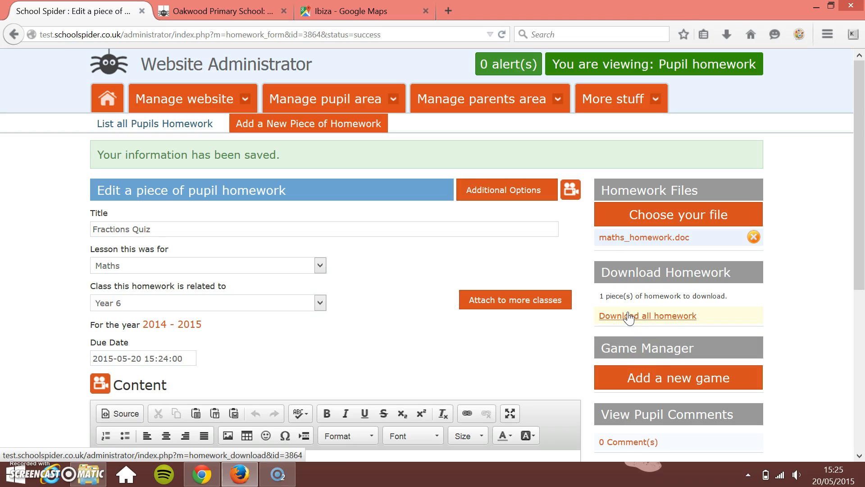
left_click(642, 319)
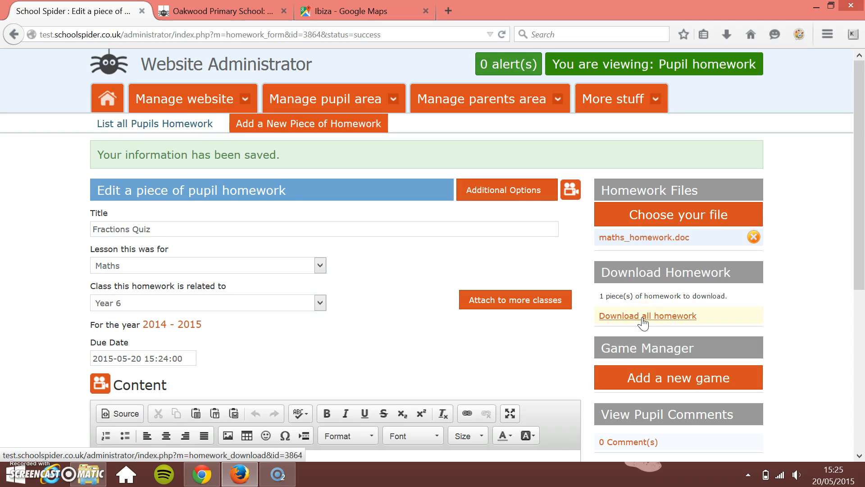
- Mark the pupil's Fractions Quiz 8 out of 10, comment "Well done" with their first name and "you completed the sheet well.", and save
scroll(730, 220, "down", 3)
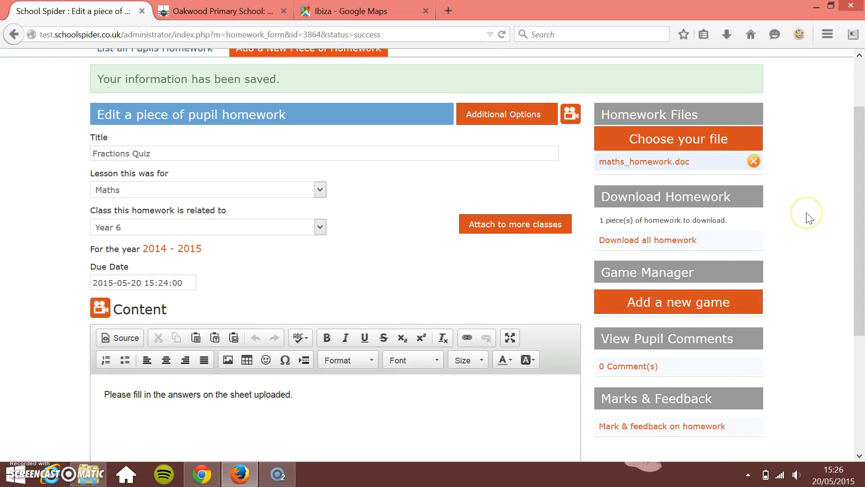
scroll(810, 219, "down", 5)
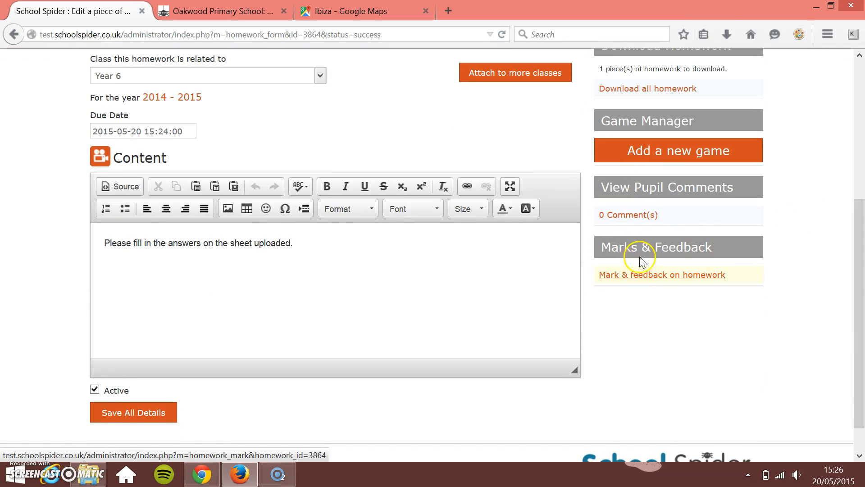
left_click(639, 276)
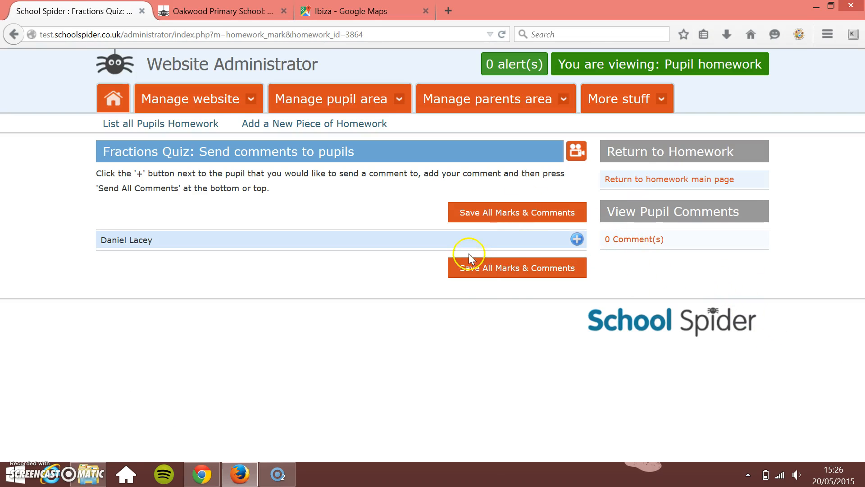
left_click(576, 240)
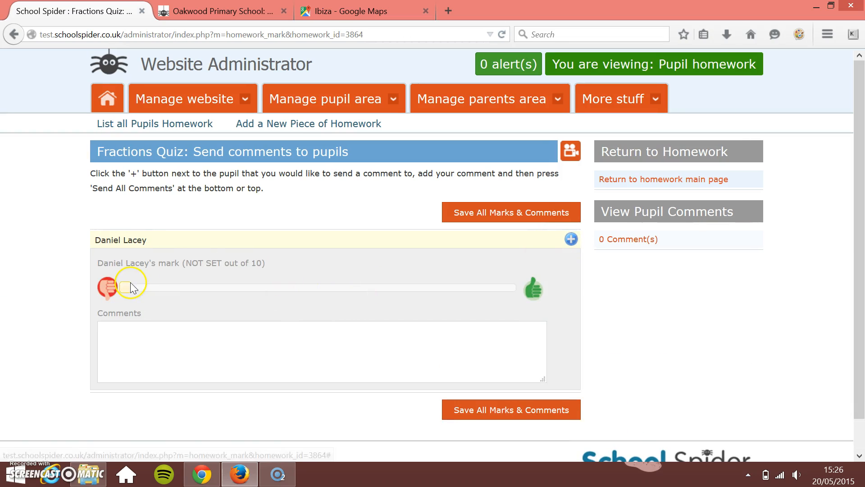
left_click_drag(128, 290, 488, 292)
left_click(410, 369)
type("Well done Daniel,")
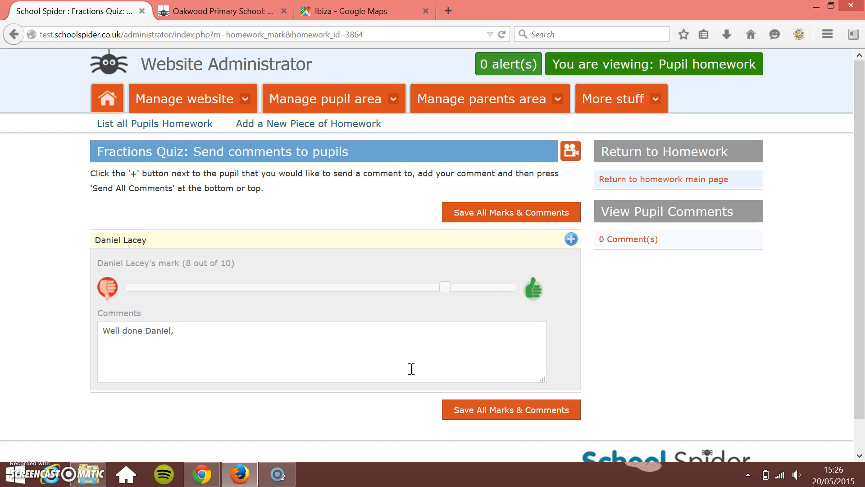
type(" you comple")
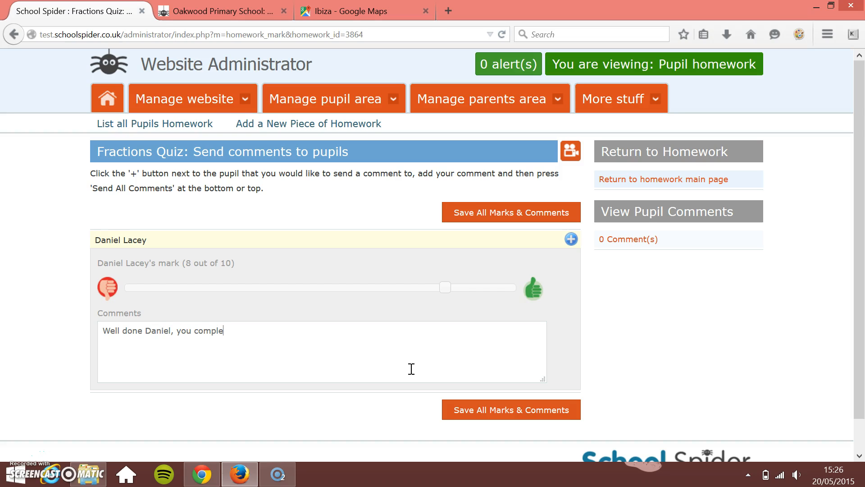
type("ted the sheet well.")
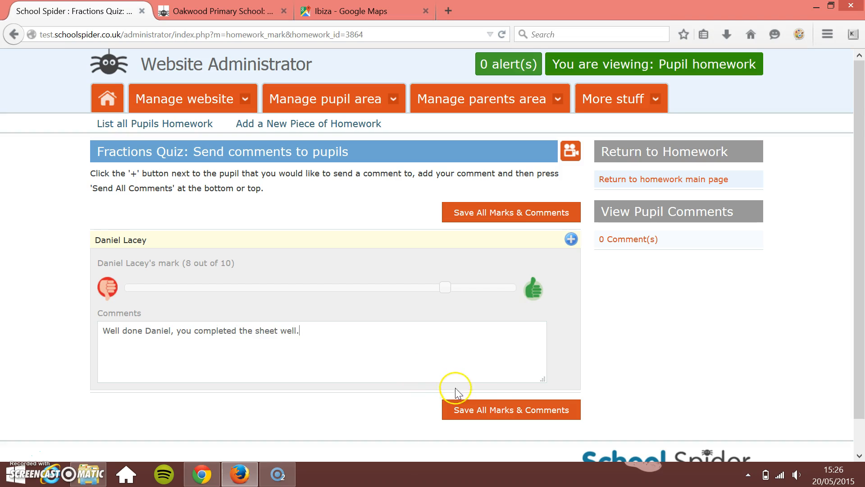
left_click(492, 411)
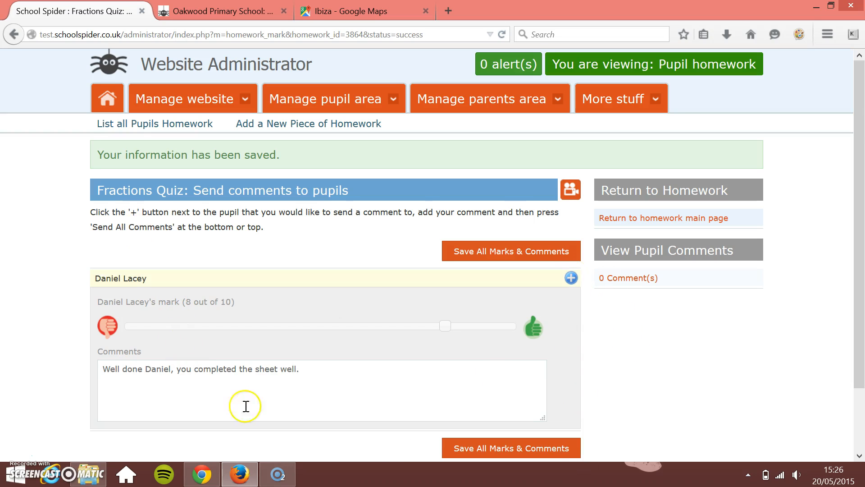
- Reload the pupil's Fractions Quiz page to view the mark and feedback, and go back to the homework list
left_click(225, 11)
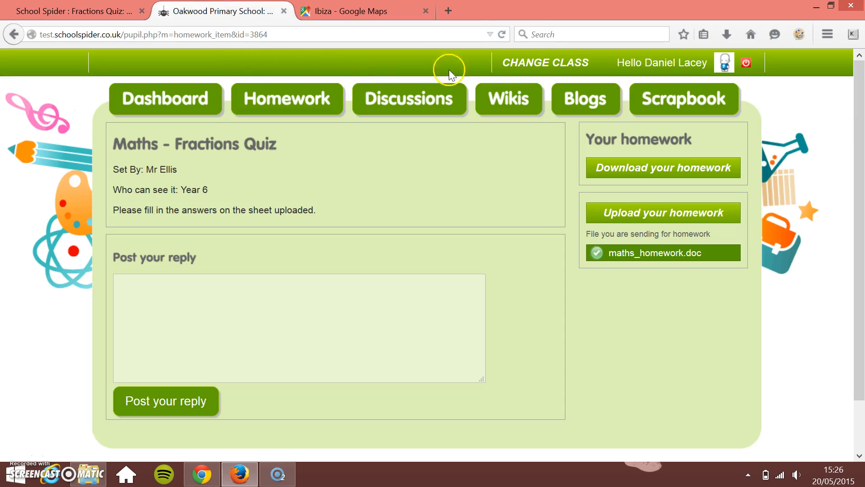
left_click(502, 34)
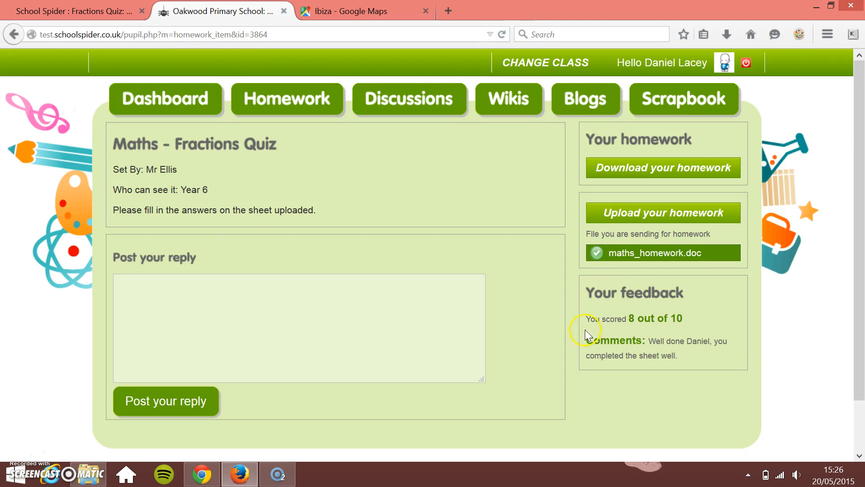
left_click(263, 100)
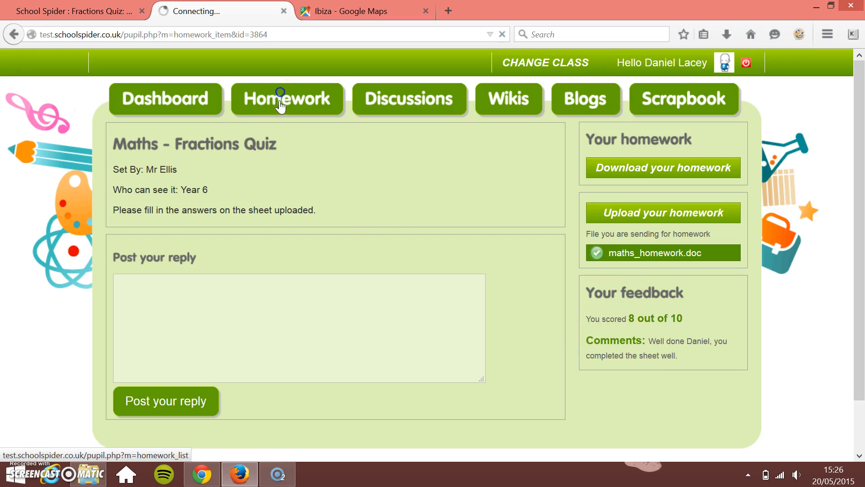